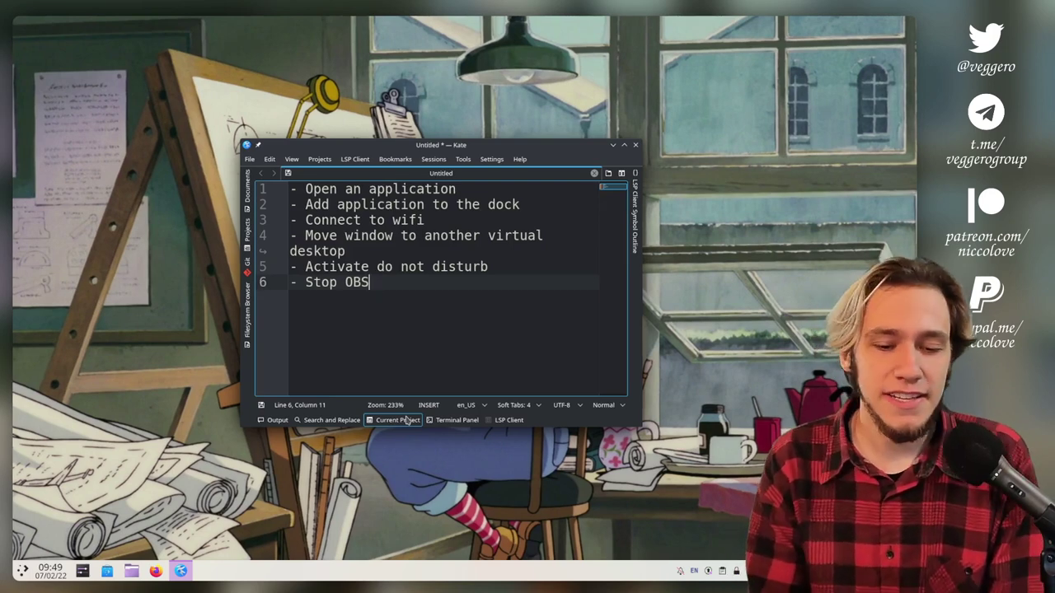
Go to the 'Open an application' line, then launch Dolphin from the launcher favourites and close it.
key(Up)
key(Up)
key(Up)
key(Up)
key(Up)
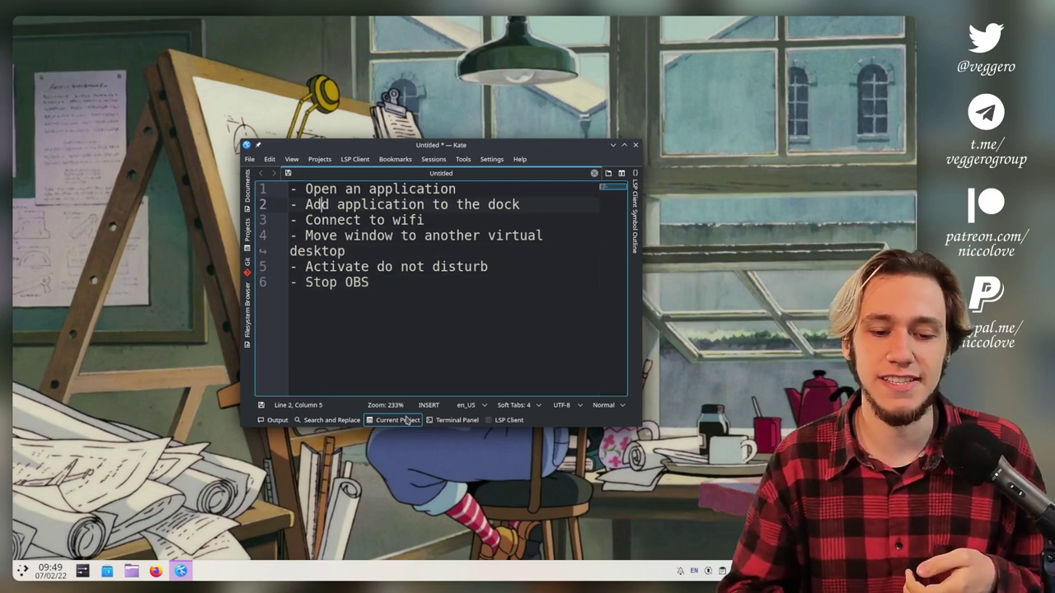
key(Up)
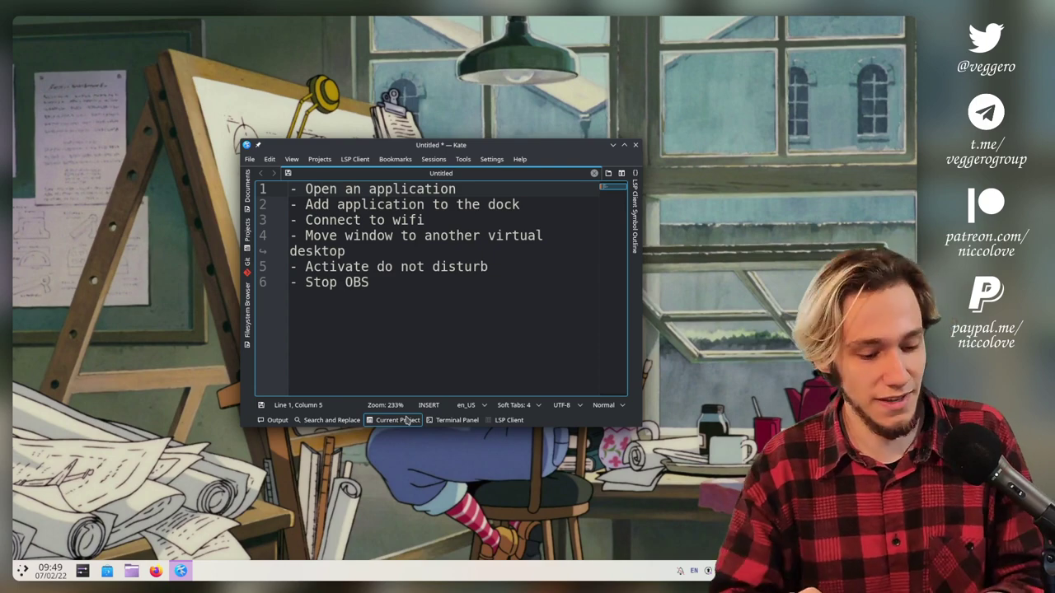
key(super)
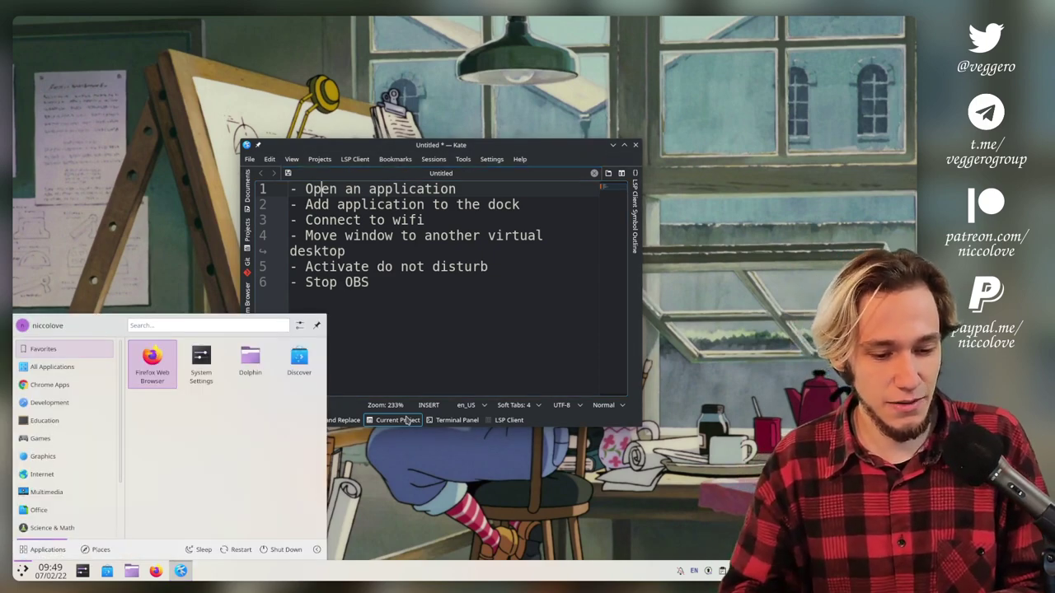
key(Right)
key(Right)
key(Return)
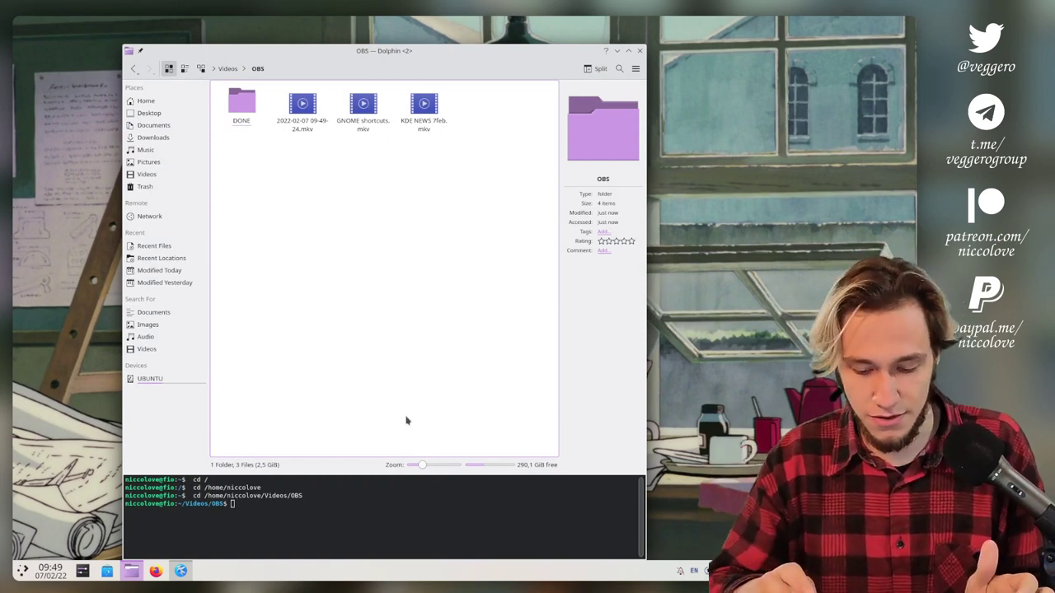
key(ctrl+q)
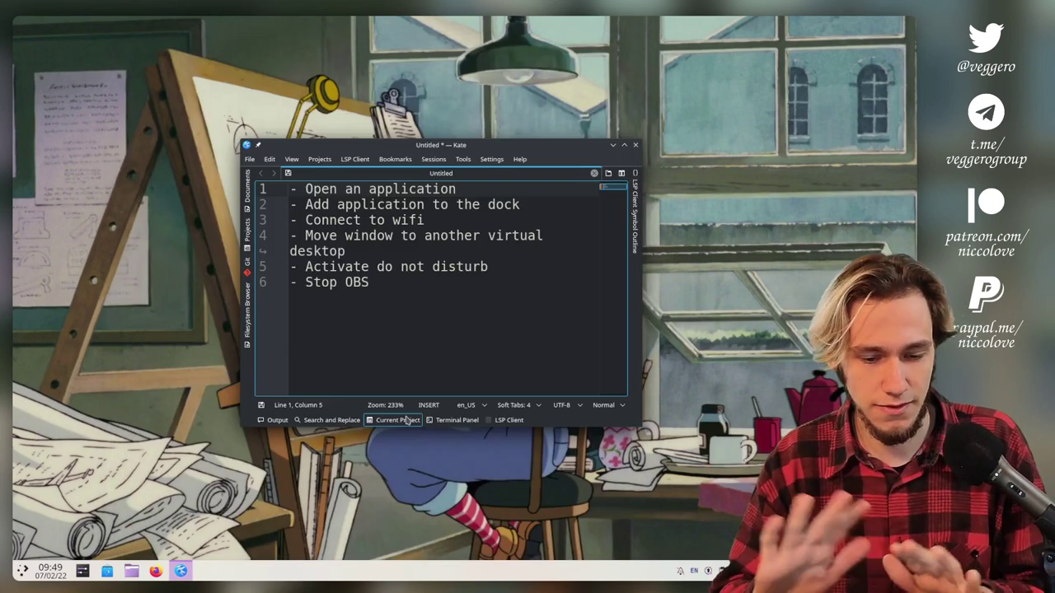
Move to the 'Add application to the dock' line and browse the launcher categories into the Games list.
key(Down)
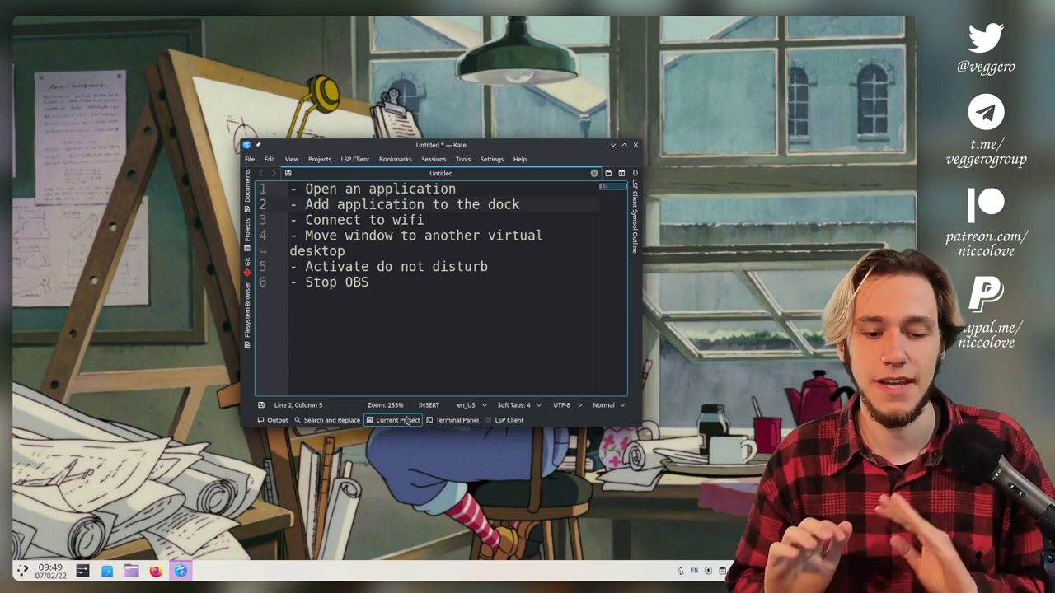
key(super)
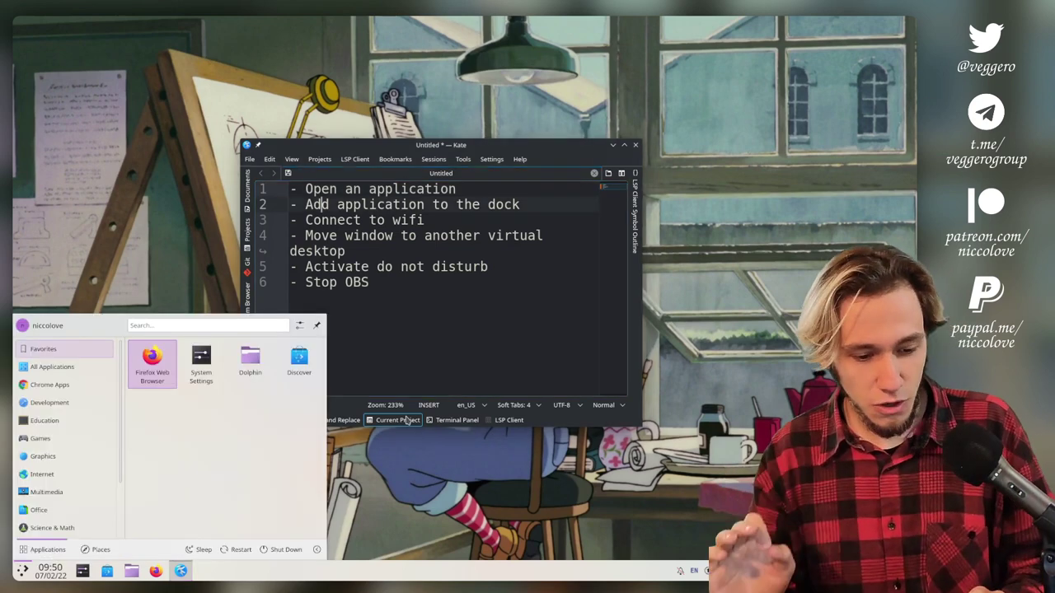
key(Left)
key(Down)
key(Up)
key(Right)
key(Right)
key(Right)
key(Right)
key(Right)
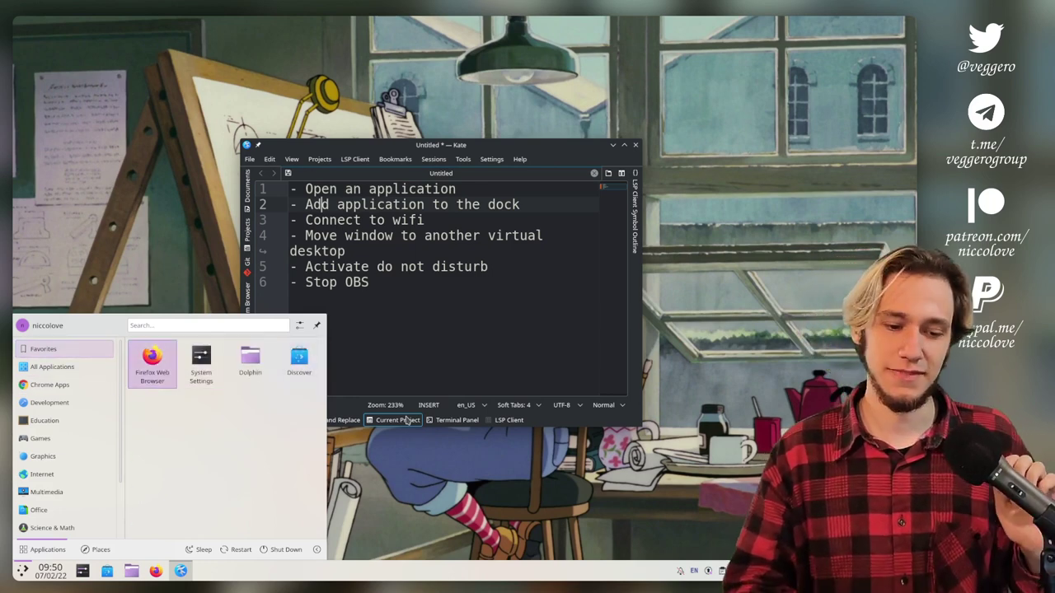
key(Left)
key(Down)
key(Down)
key(Down)
key(Down)
key(Down)
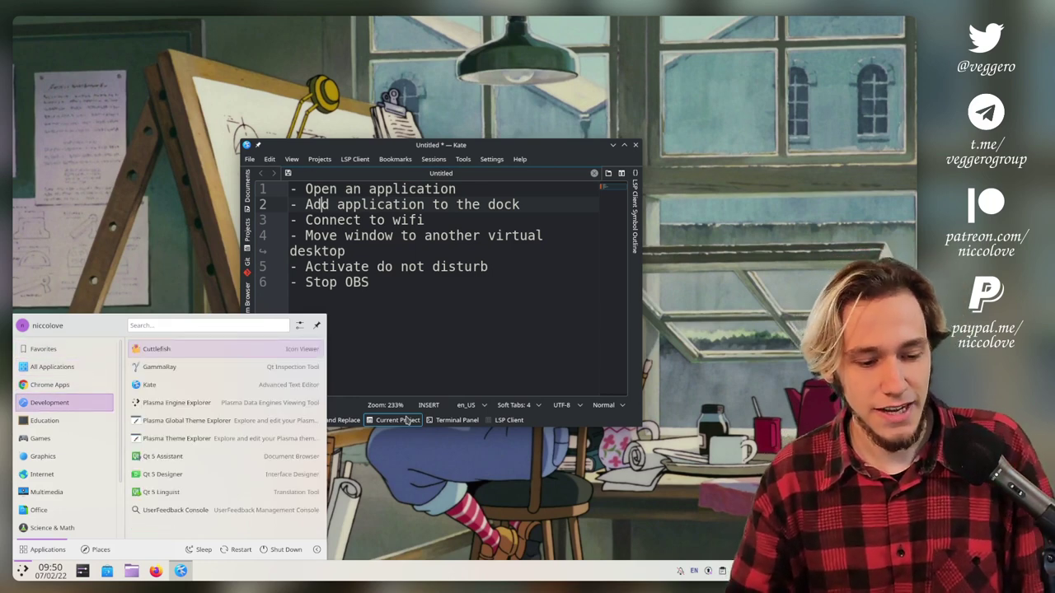
key(Up)
key(Up)
key(Up)
key(Up)
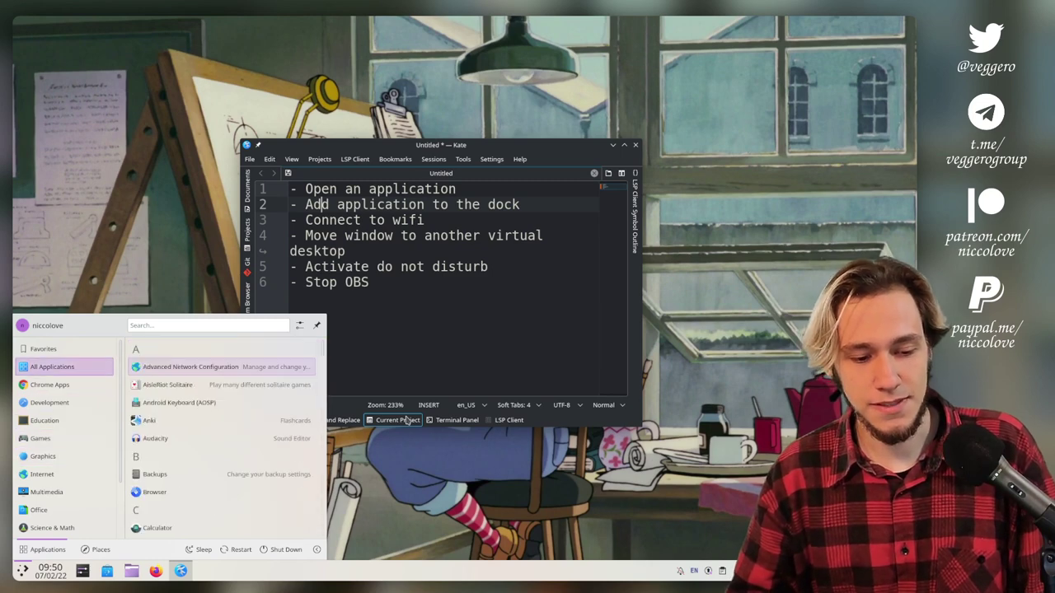
key(Right)
key(Down)
key(Down)
key(Down)
key(Left)
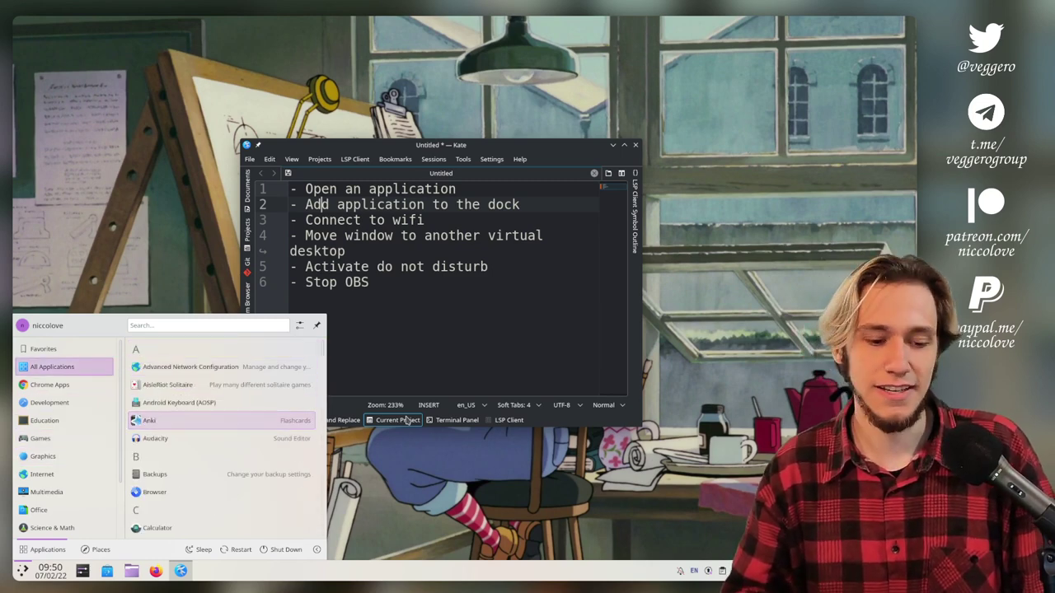
key(Down)
key(Down)
key(Down)
key(Down)
key(Right)
key(Down)
key(Down)
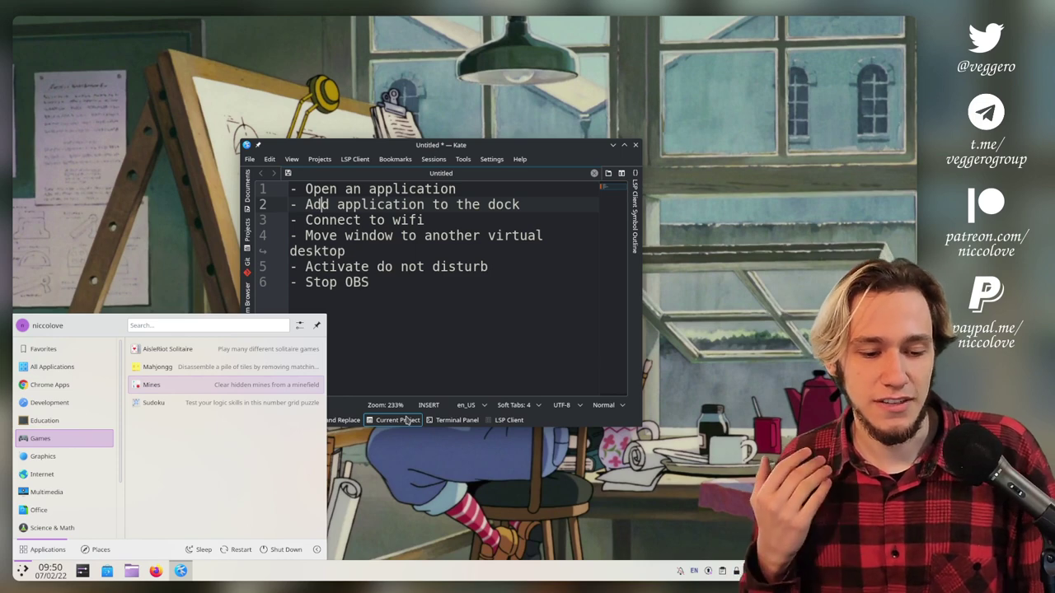
Navigate from Games to the Education category, highlight Anki and bring up its options menu.
key(Left)
key(Up)
key(Up)
key(Up)
key(Up)
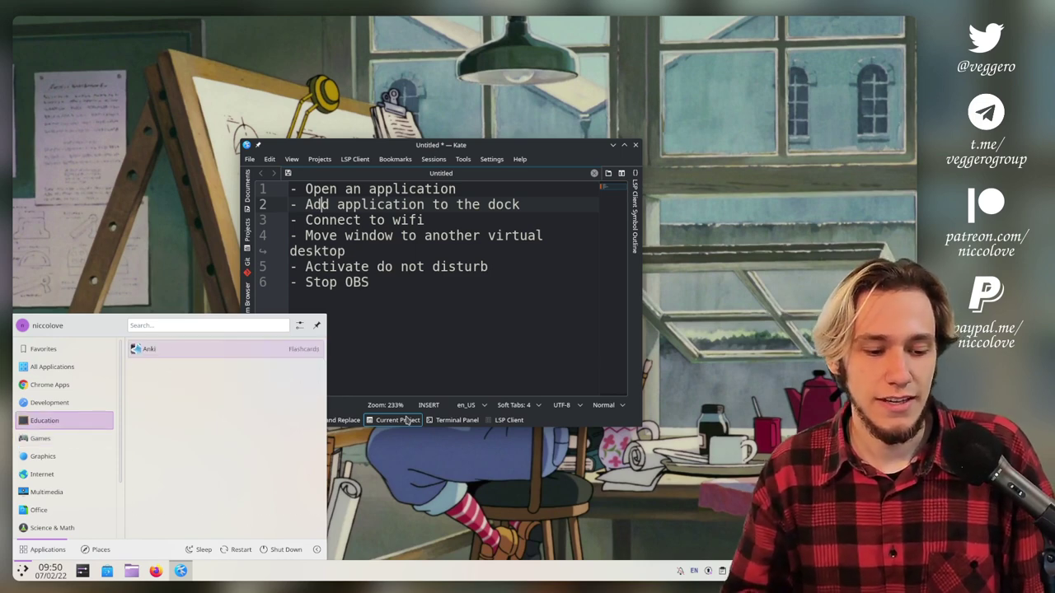
key(Down)
key(Down)
key(Down)
key(Down)
key(Right)
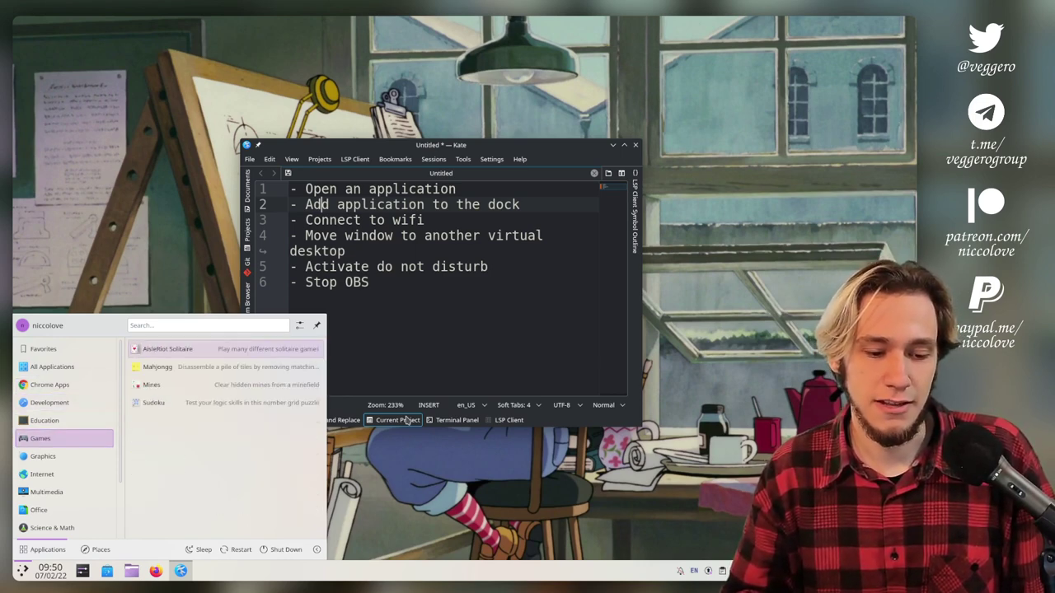
key(Down)
key(Down)
key(Down)
key(Up)
key(Up)
key(Up)
key(Left)
key(Down)
key(Up)
key(Up)
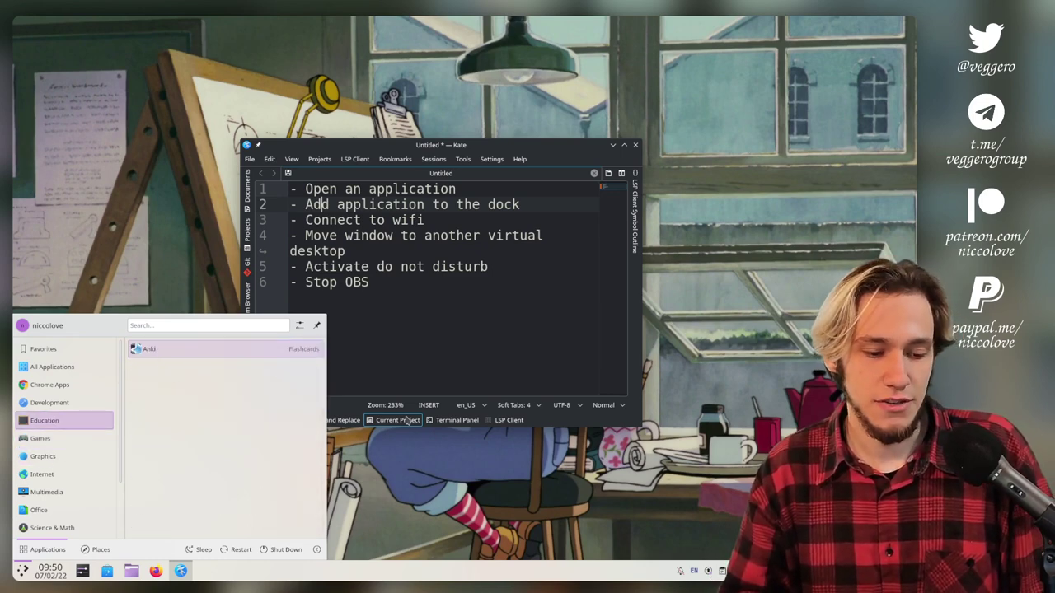
key(Right)
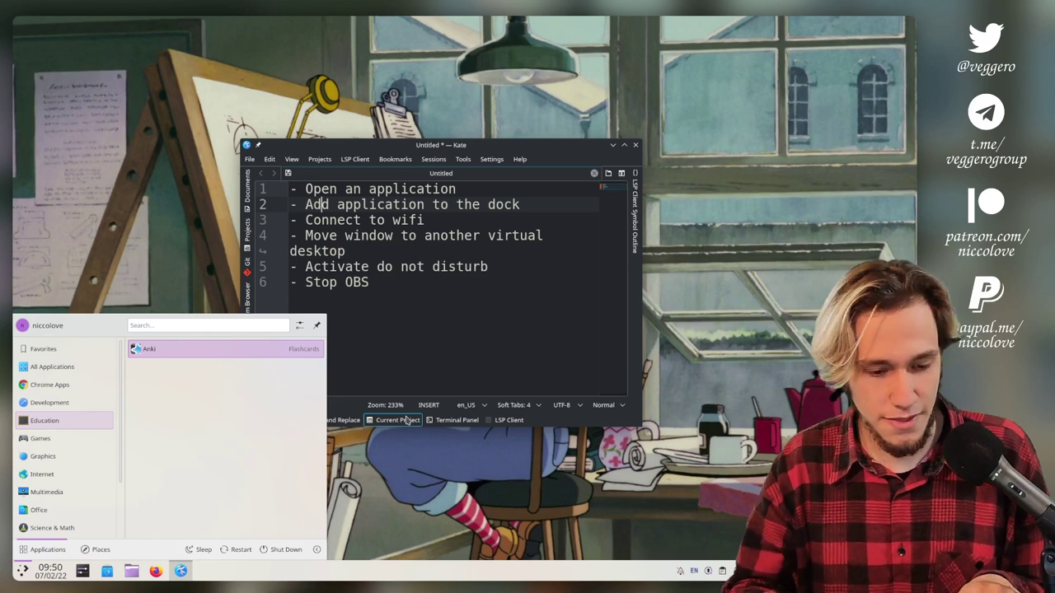
key(Menu)
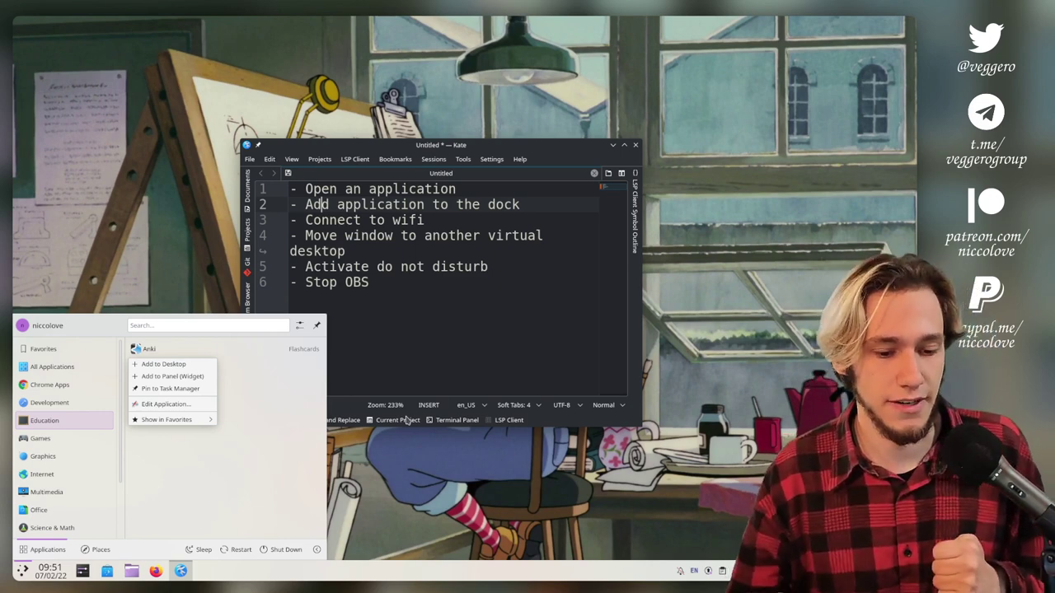
Pin Anki to the Task Manager, close the launcher and move to the 'Connect to wifi' line.
key(Down)
key(Down)
key(Down)
key(Down)
key(Up)
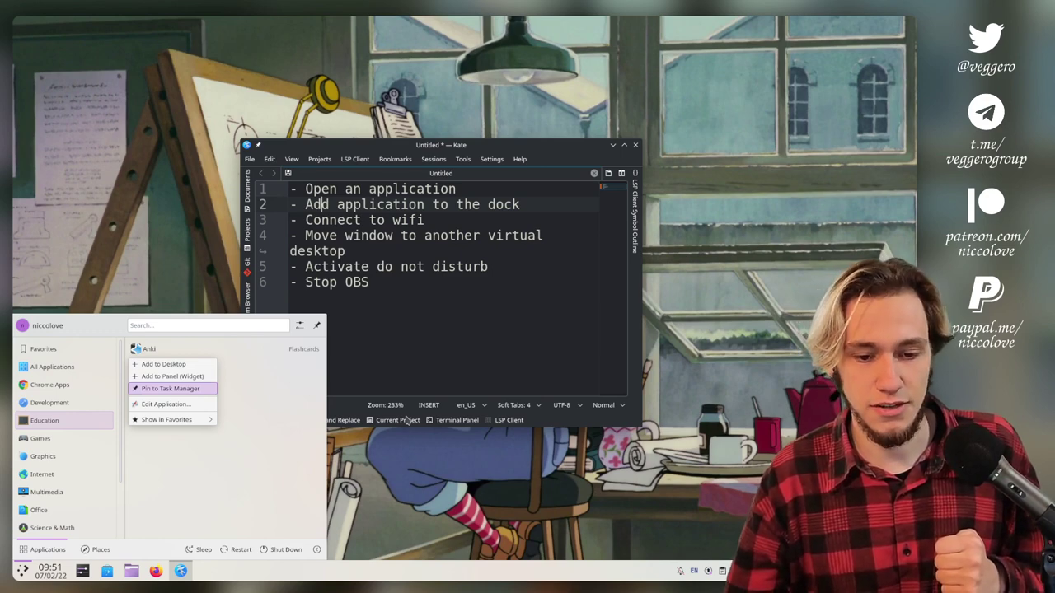
key(Return)
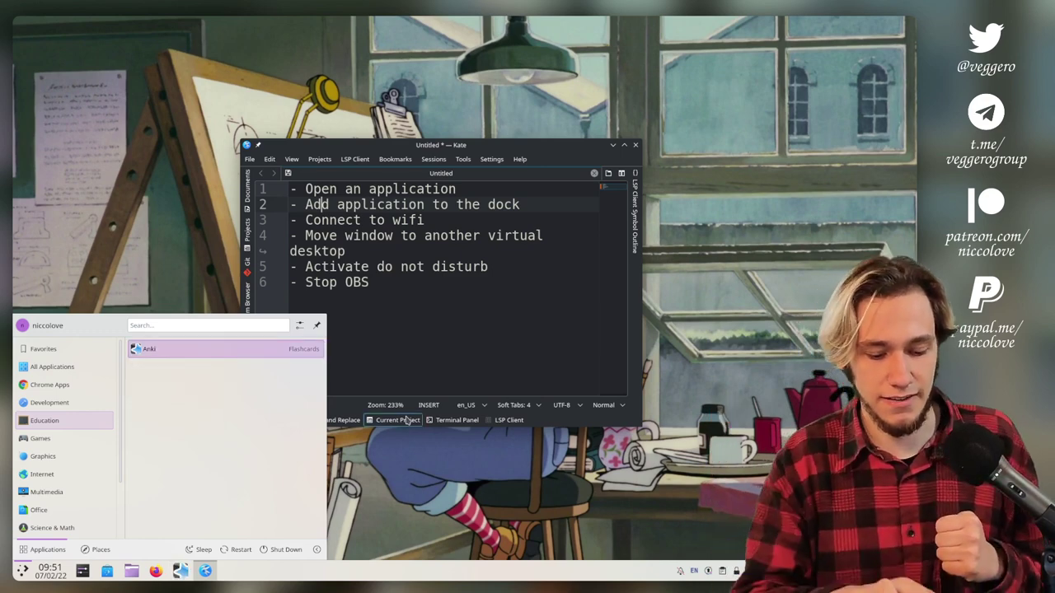
key(Escape)
key(Down)
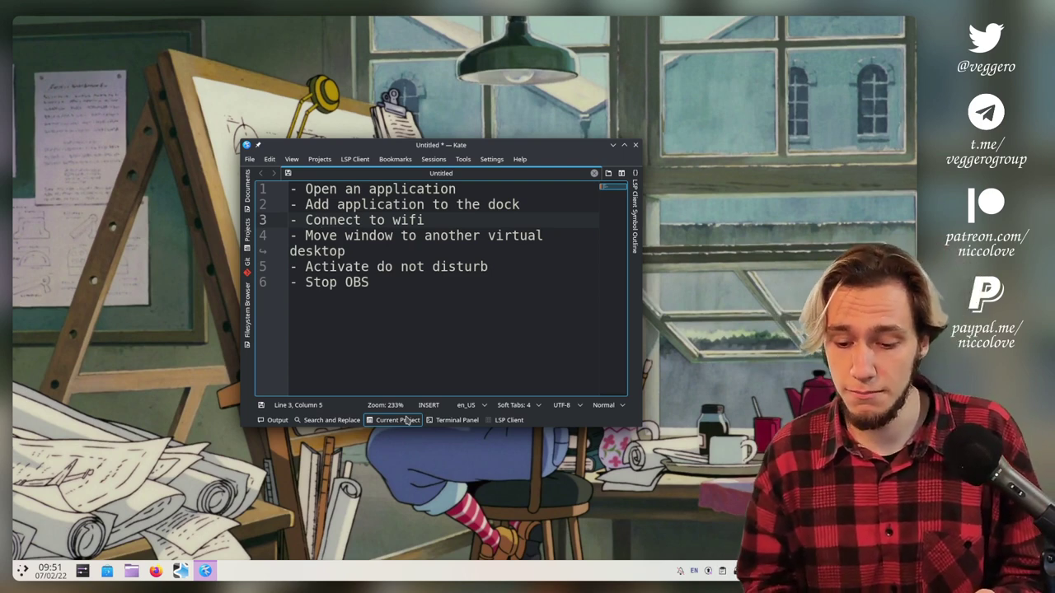
Remove a stray 'p' in Kate and launch System Settings from the launcher Favorites.
text(p)
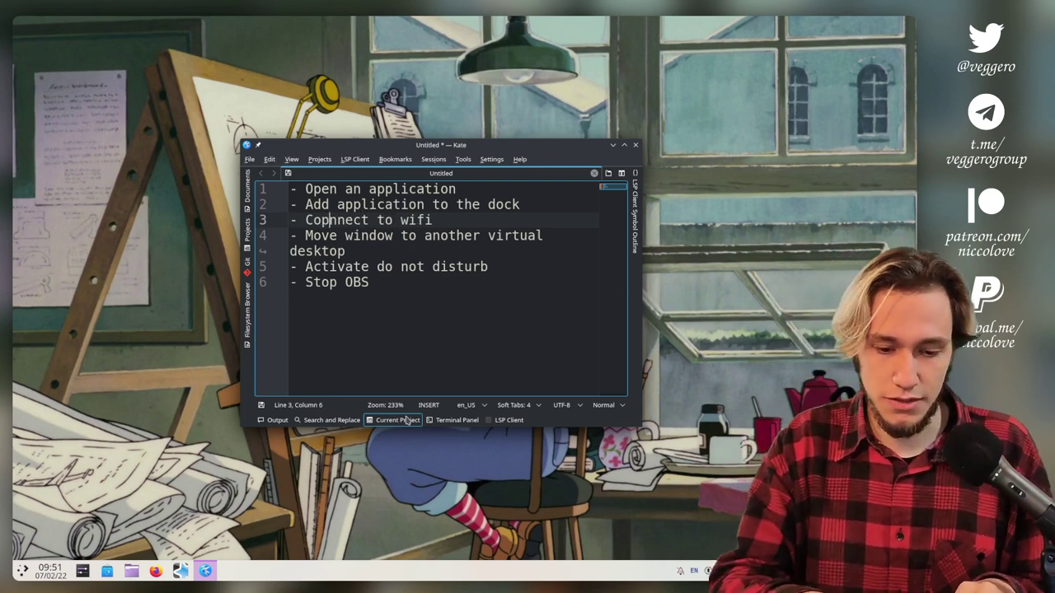
key(BackSpace)
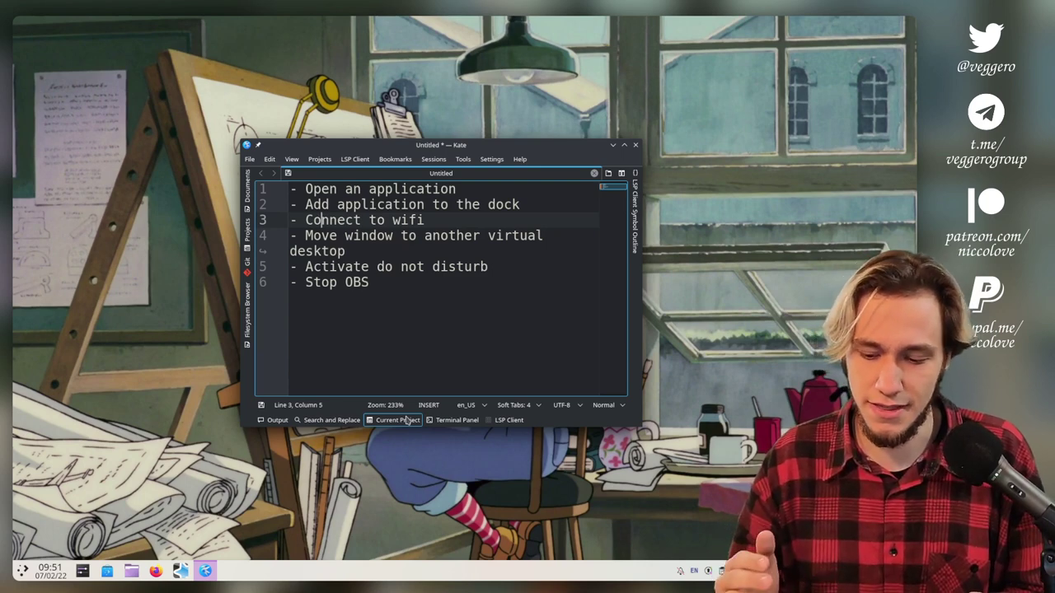
key(super)
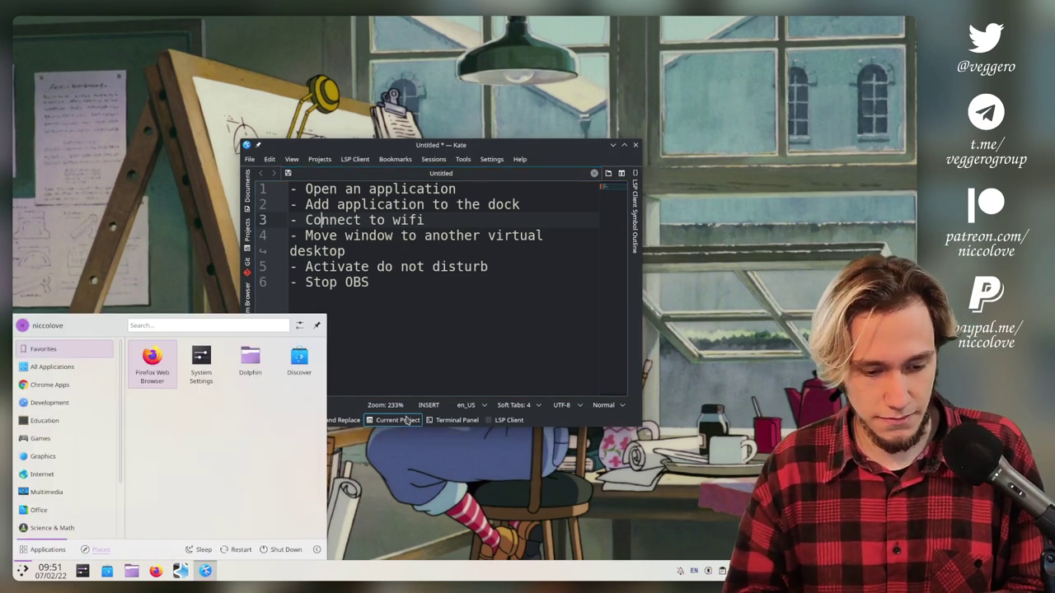
key(ctrl+Tab)
key(Escape)
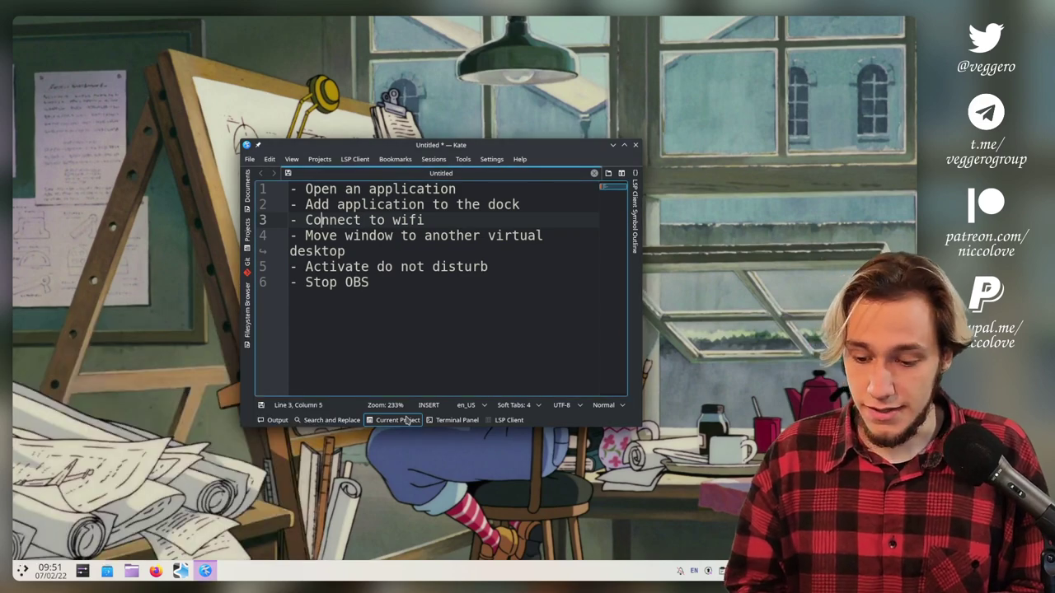
key(super)
key(Right)
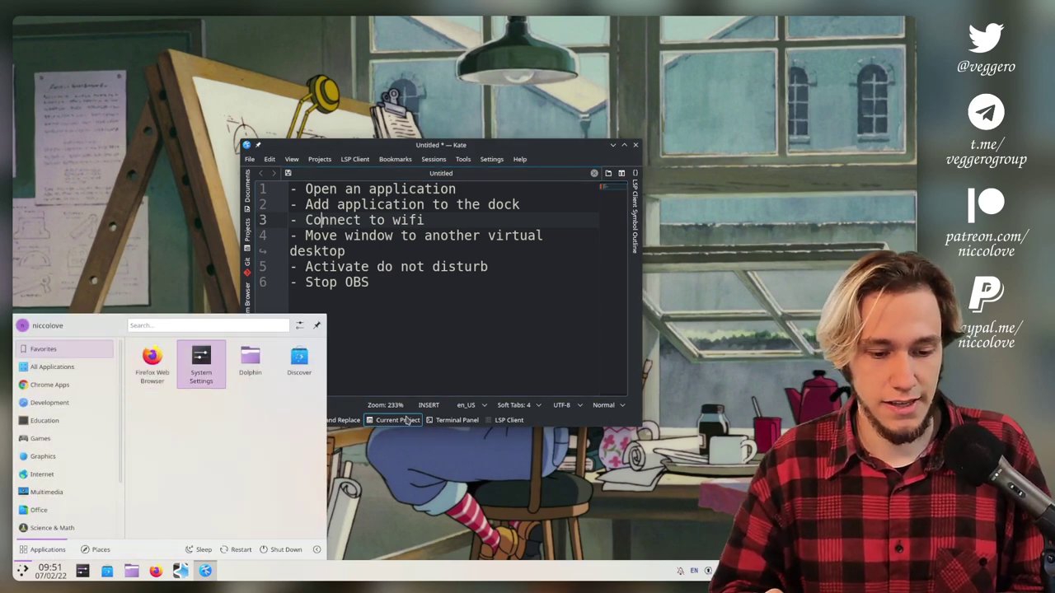
key(Return)
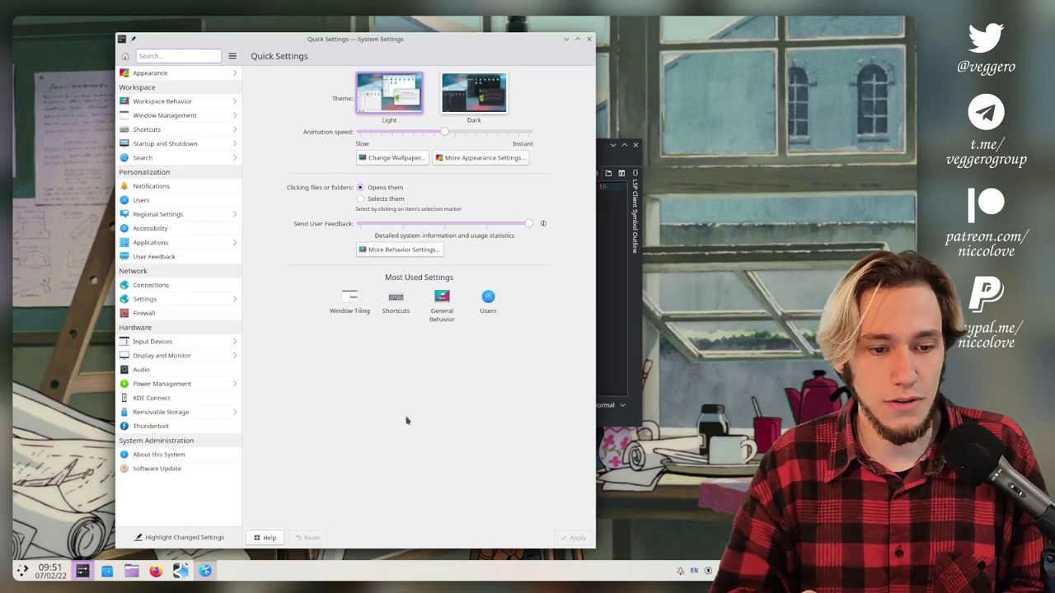
Search 'wifi' in System Settings to reach the Network Connections page, briefly checking the to-do list.
text(wifi)
key(Return)
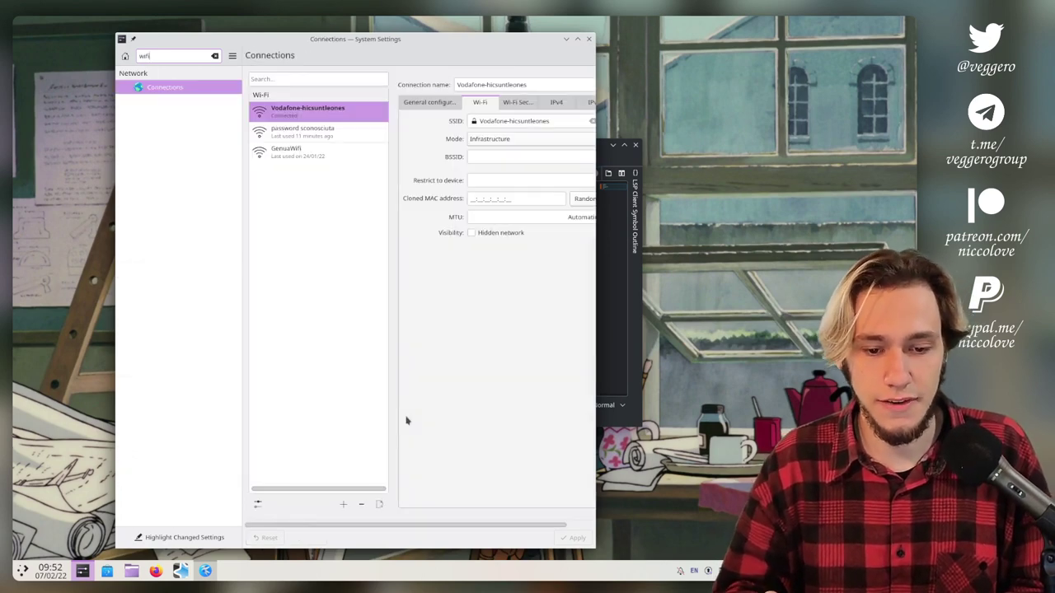
key(alt+Tab)
key(alt+Tab)
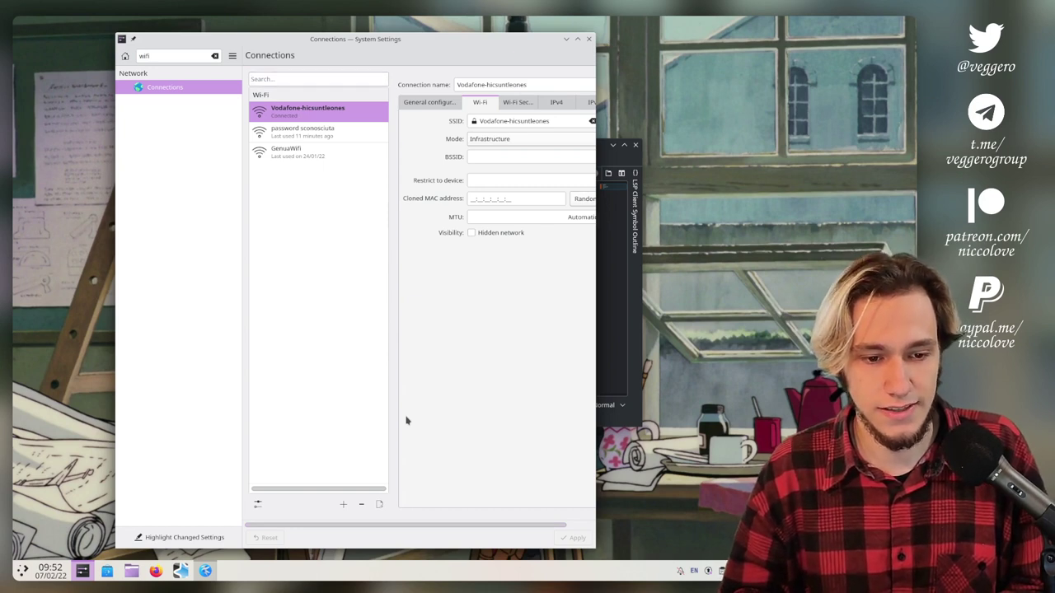
scroll(407, 420, right, 2)
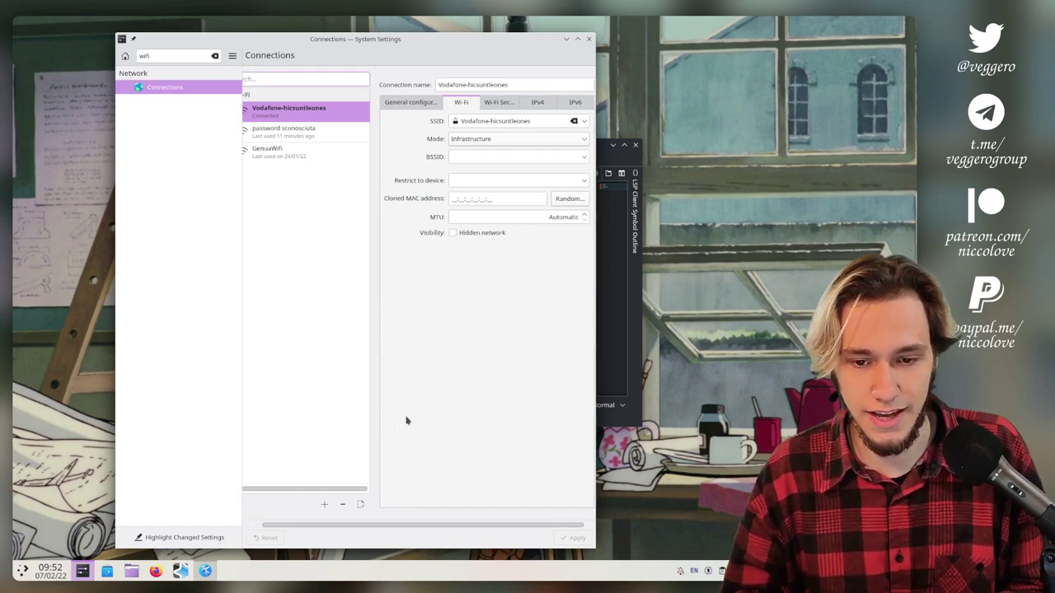
scroll(406, 421, left, 2)
scroll(406, 421, right, 2)
scroll(406, 420, left, 2)
scroll(406, 420, left, 1)
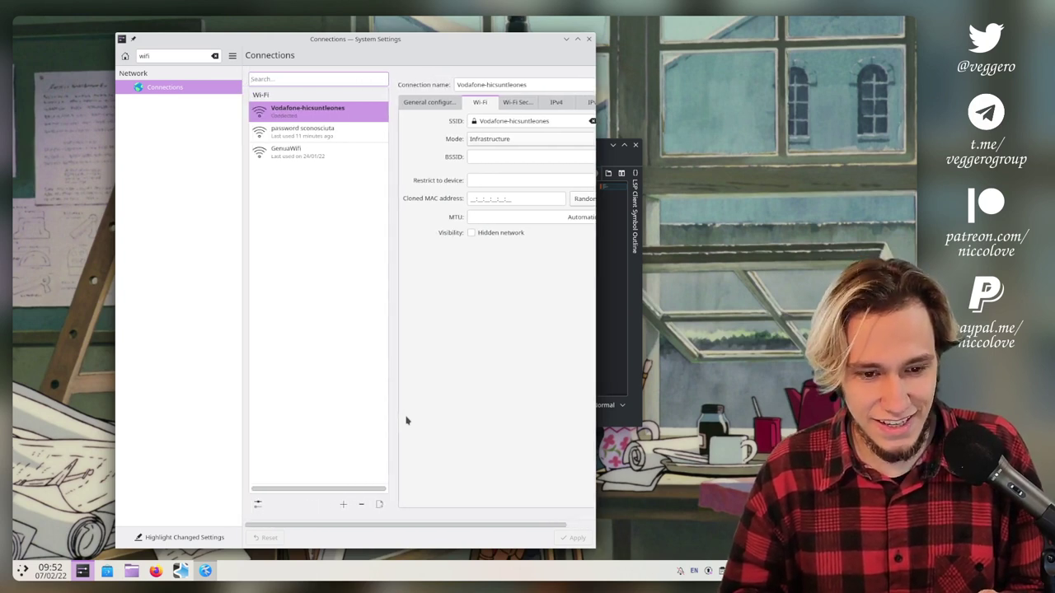
scroll(406, 421, right, 1)
scroll(407, 420, left, 1)
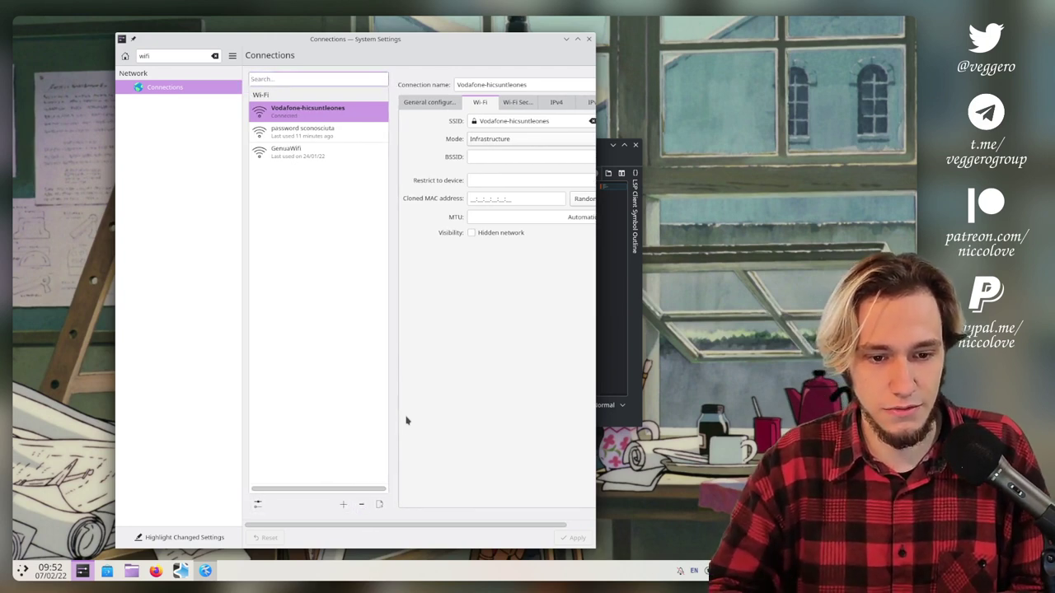
Filter the Connections list with 'pass', then open and cancel the network Configuration dialog.
text(pass)
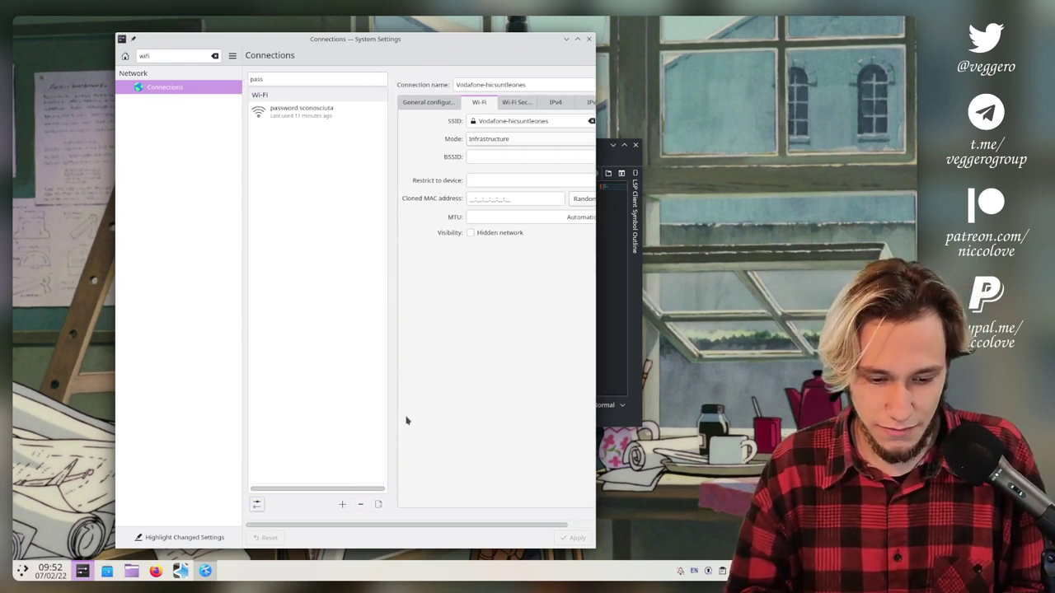
key(space)
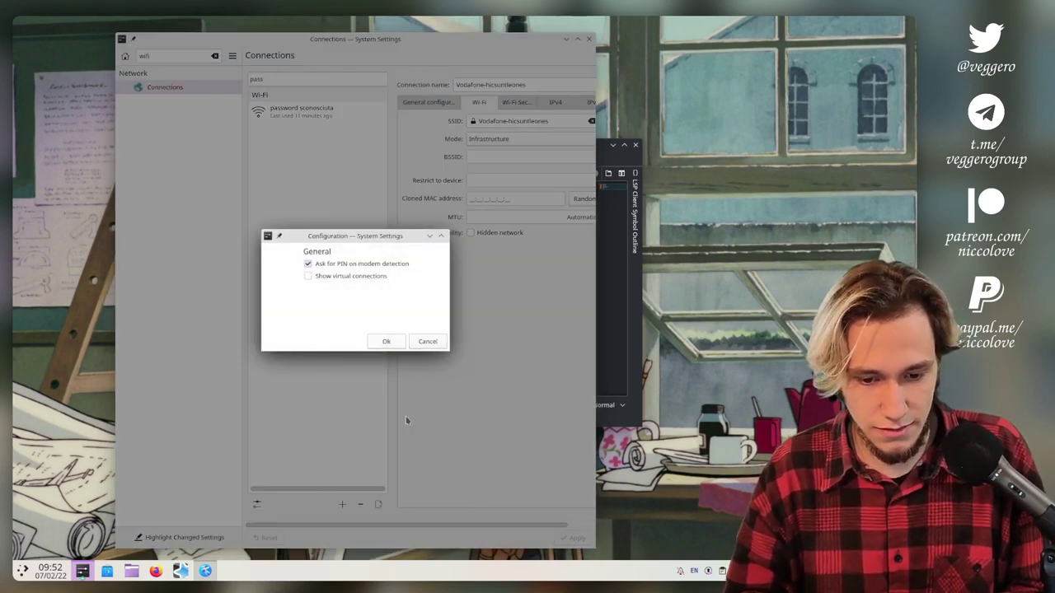
key(Escape)
Cycle focus through the connection list's add, remove and configure buttons back to the search field.
key(Tab)
key(Tab)
key(Tab)
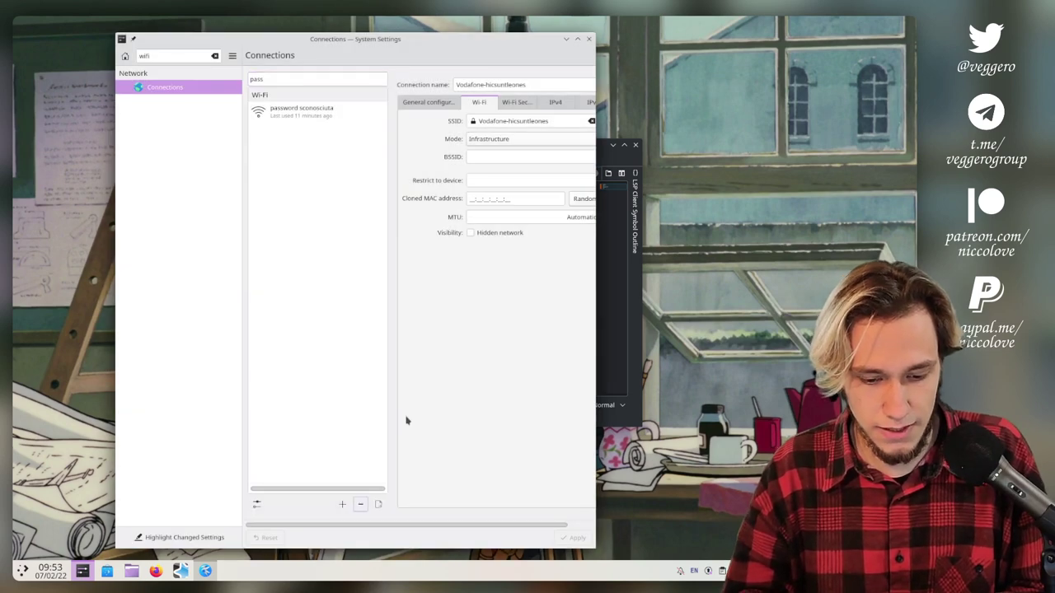
key(Tab)
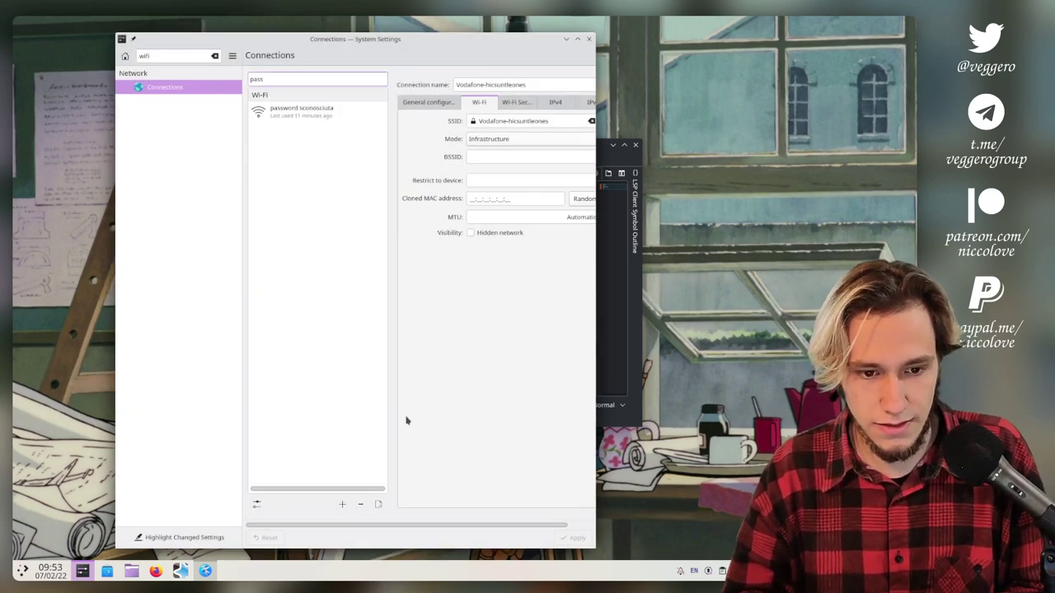
key(Tab)
key(Tab)
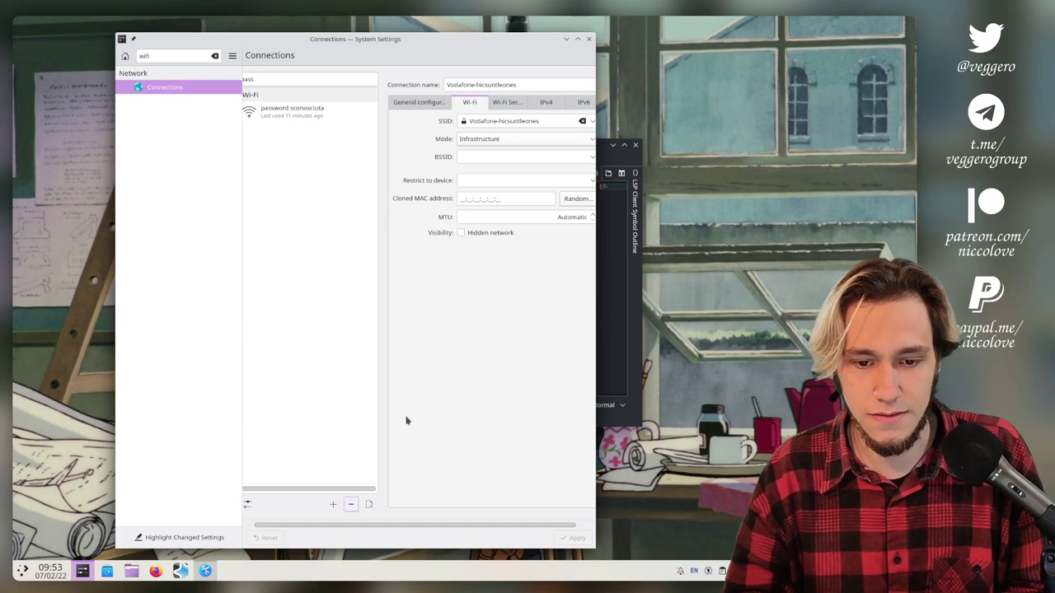
key(Tab)
key(Tab)
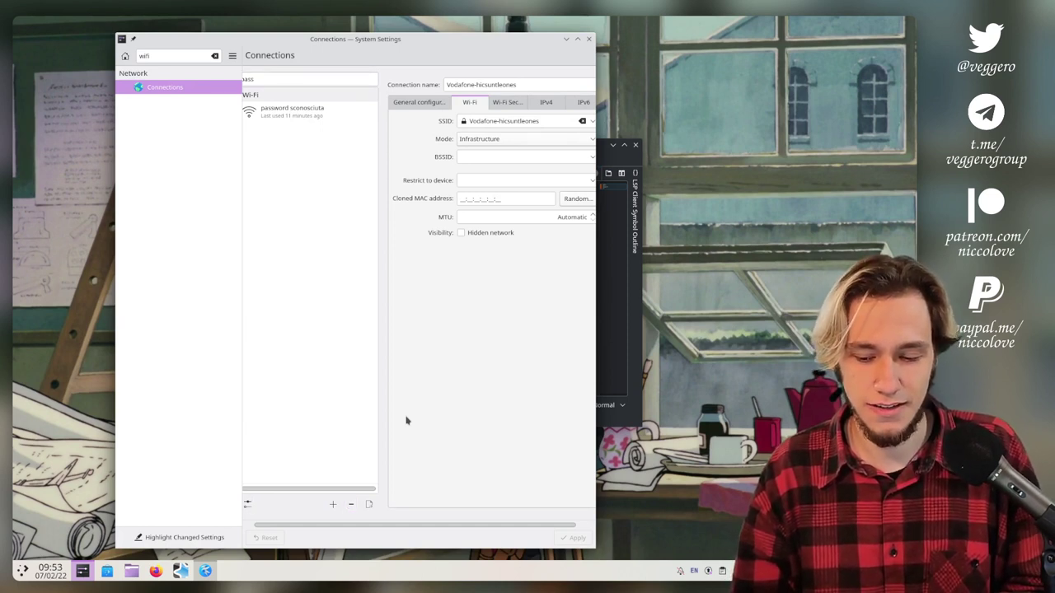
key(Tab)
key(Tab)
key(Tab)
key(Tab)
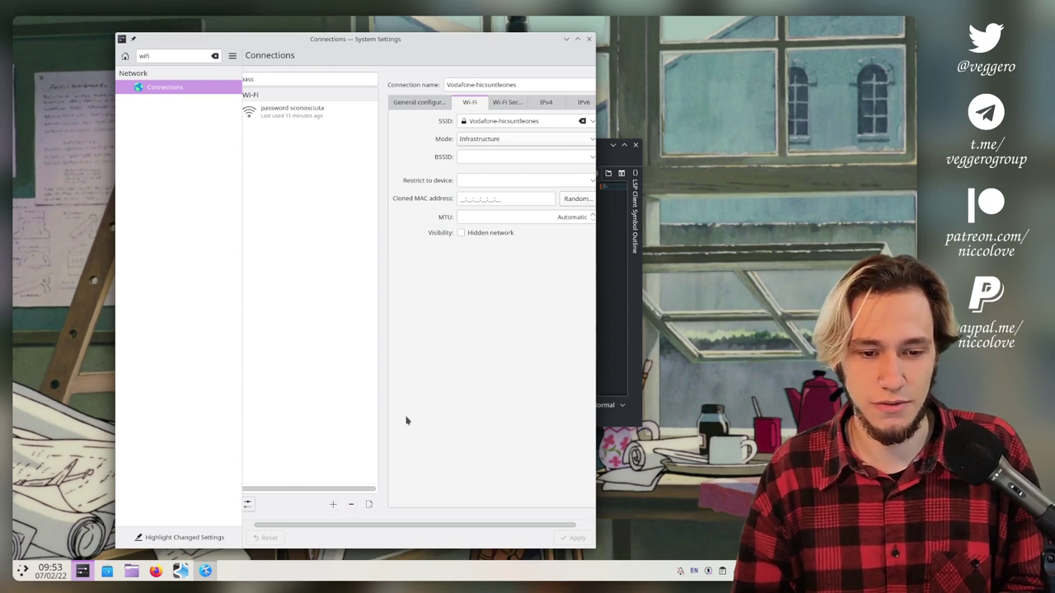
scroll(406, 422, right, 1)
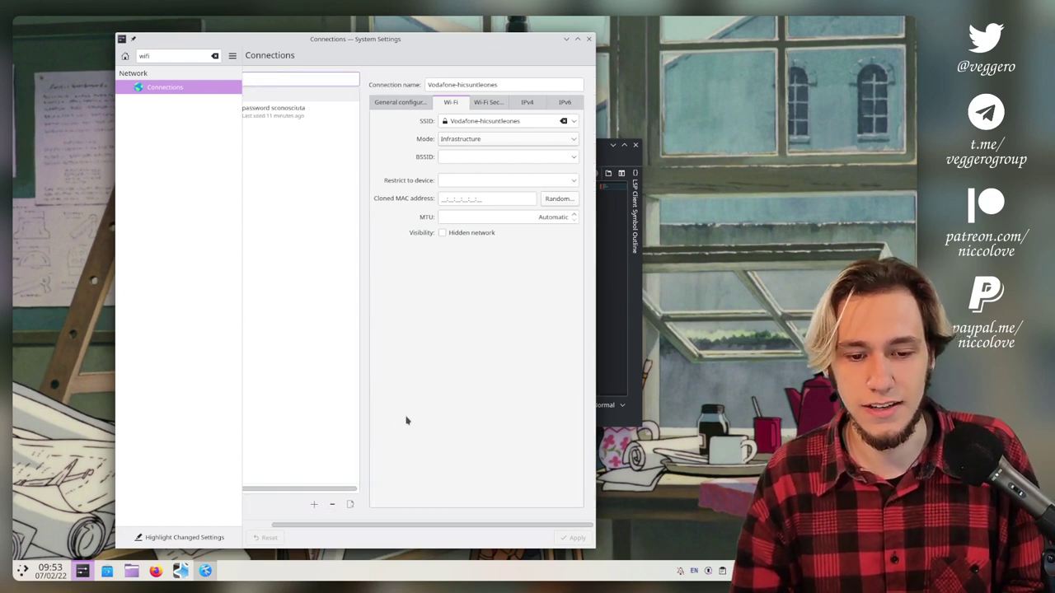
scroll(407, 421, left, 2)
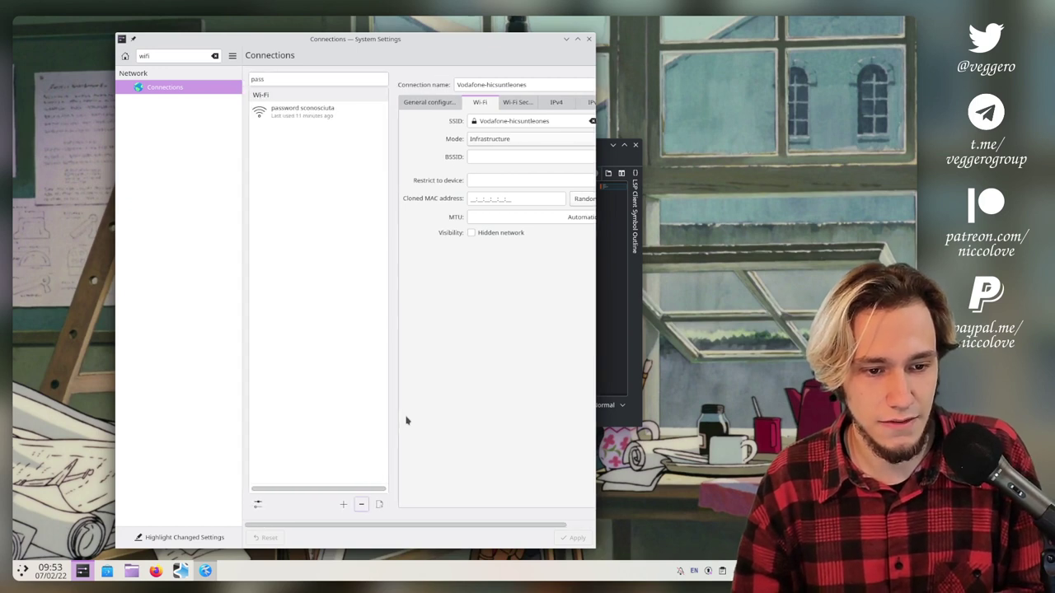
key(Tab)
key(Tab)
Search the launcher for 'wi fi' and then 'connect', and close it without launching anything.
key(super)
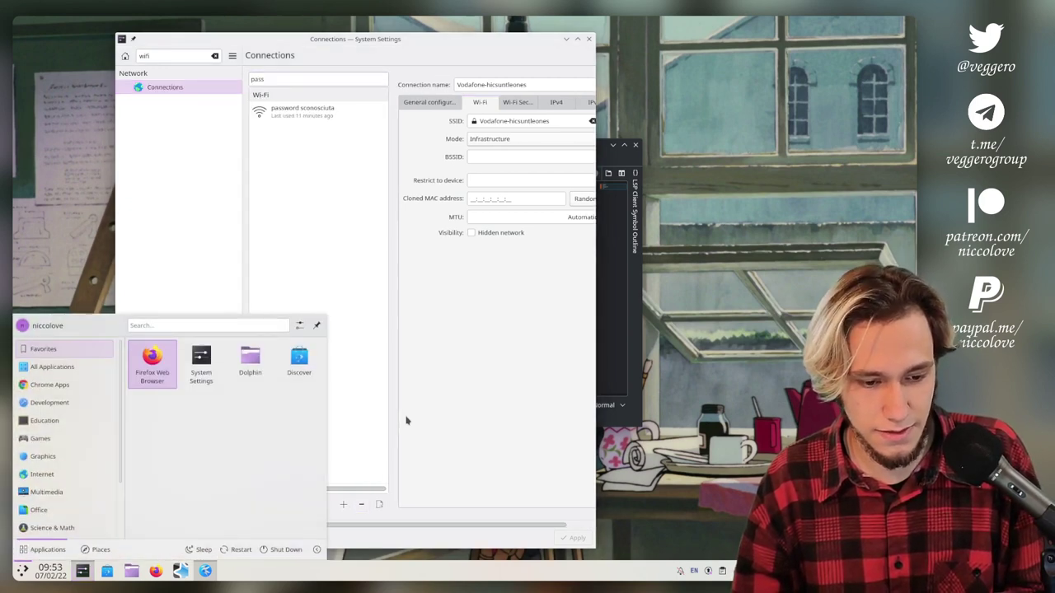
text(wi)
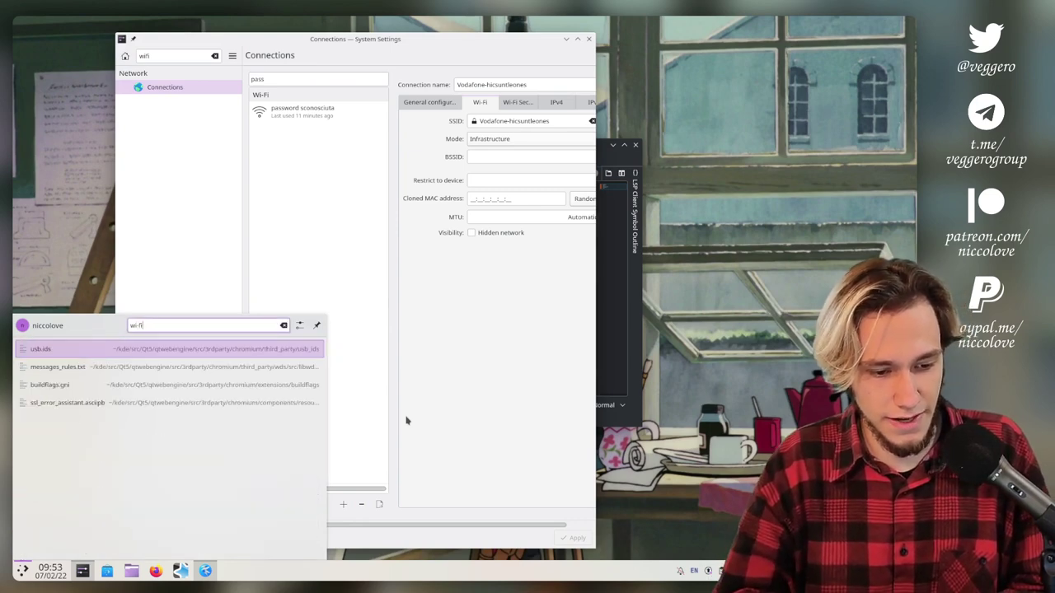
text( fi)
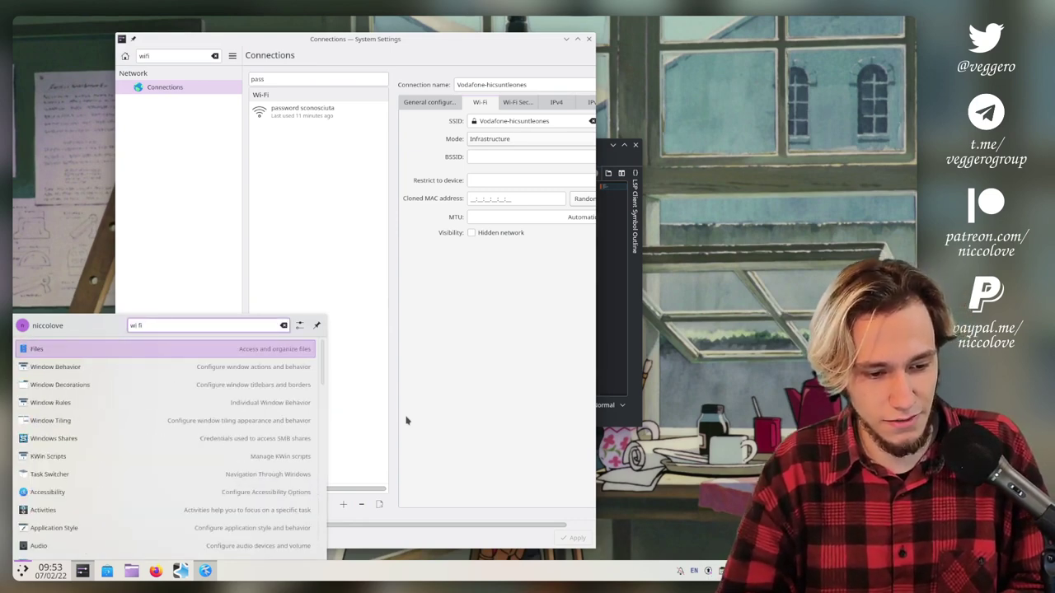
key(BackSpace)
key(BackSpace)
key(BackSpace)
key(BackSpace)
key(BackSpace)
text(connect)
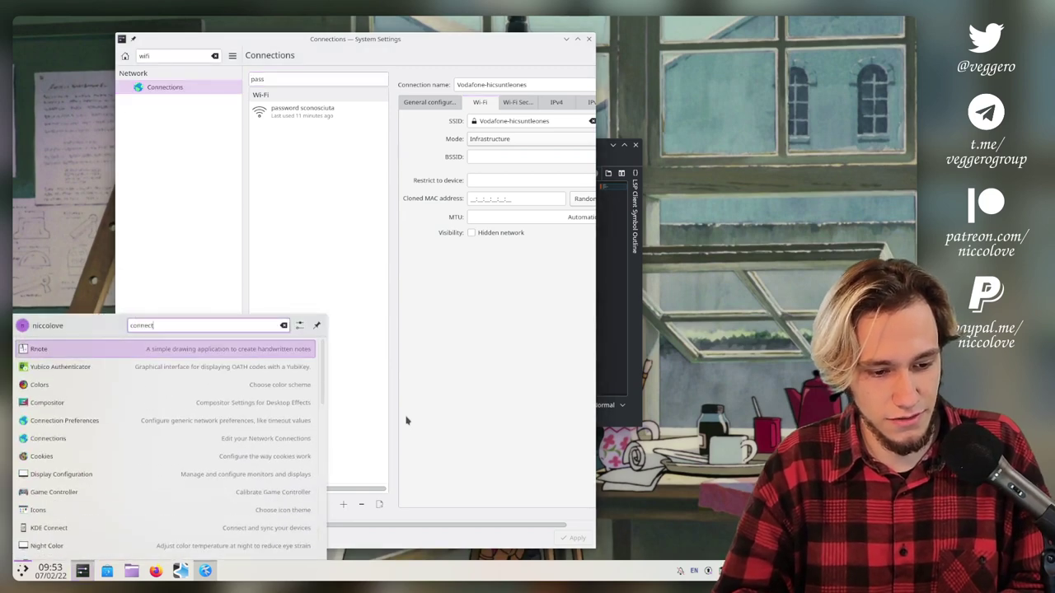
key(Escape)
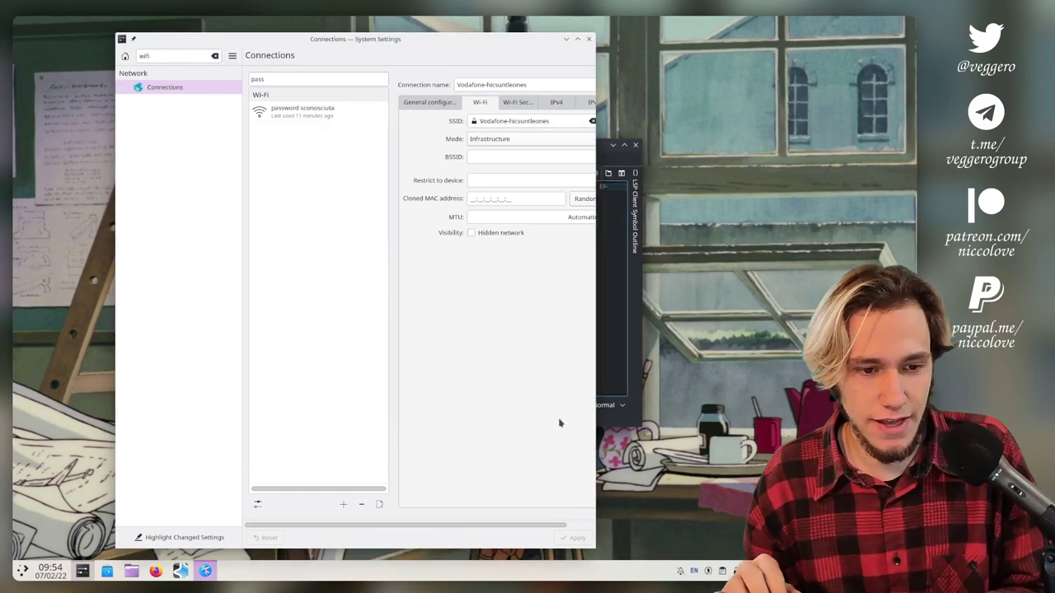
Bring System Settings forward and open the Shortcuts page through a launcher search for 'short'.
click(560, 423)
key(super)
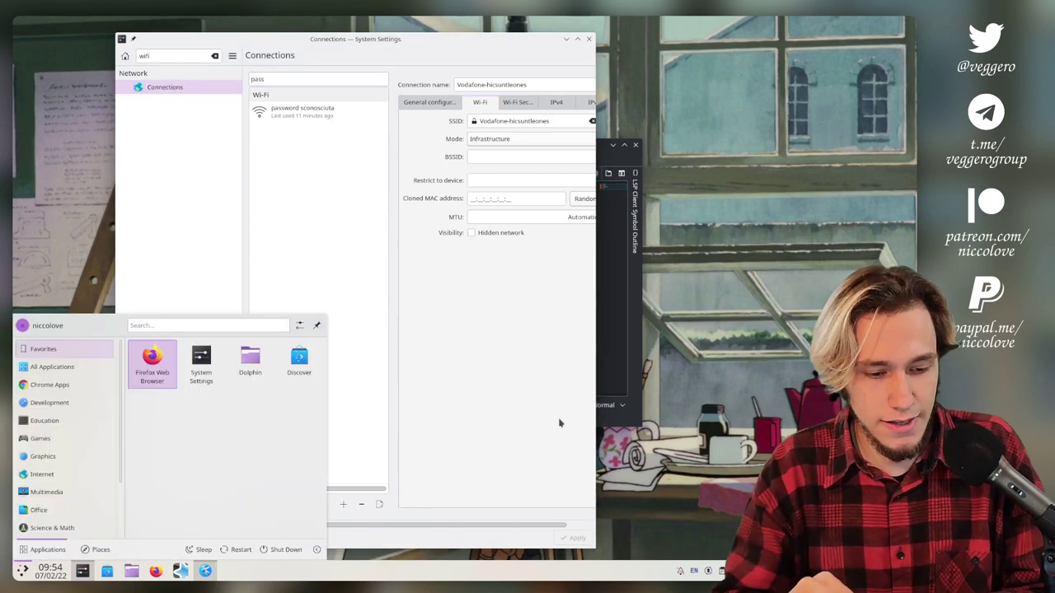
text(short)
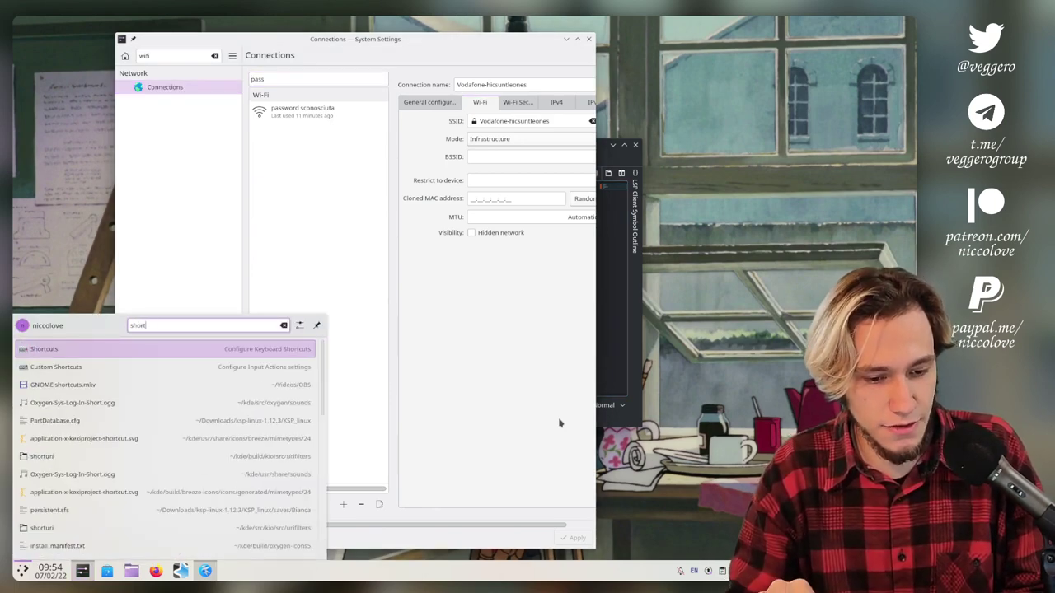
key(Return)
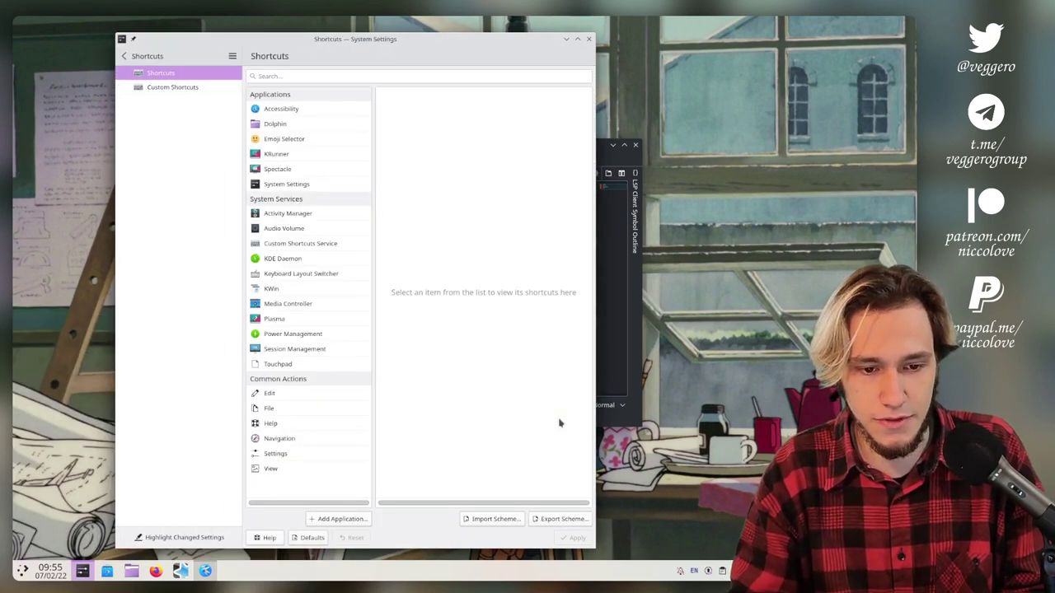
key(Tab)
key(Tab)
key(Tab)
key(Tab)
key(Tab)
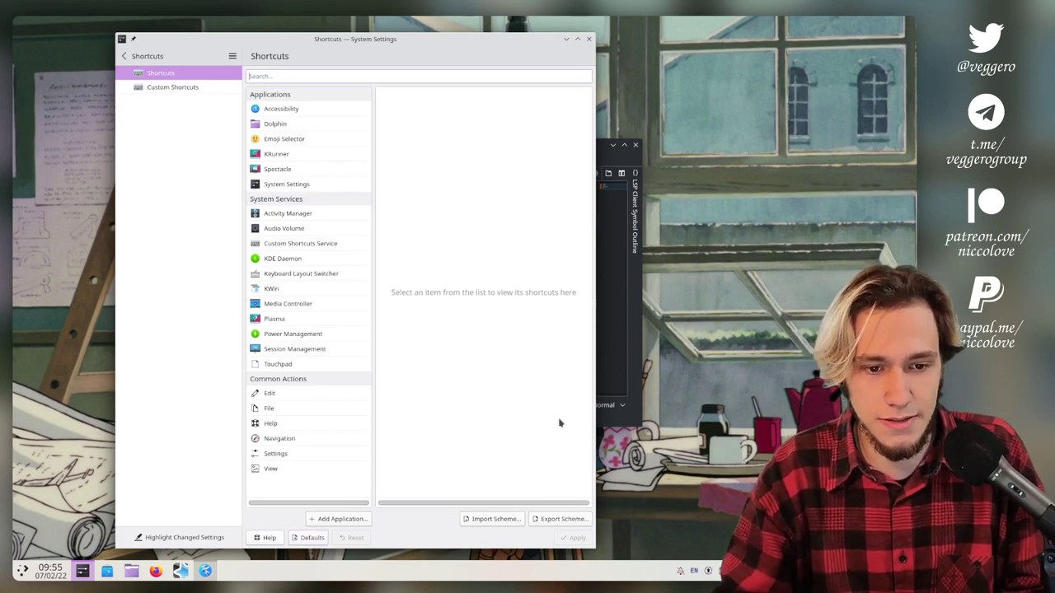
Try shortcut searches 'system', 'panel' and 'wid', then clear the field to list everything.
text(w)
key(BackSpace)
text(system)
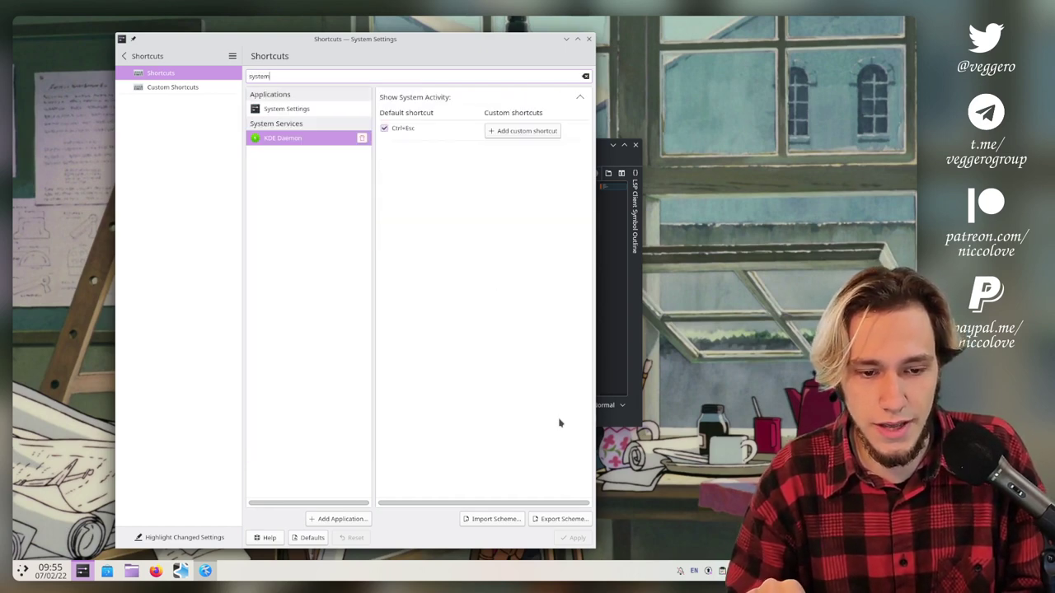
key(ctrl+a)
text(panel)
key(ctrl+a)
key(BackSpace)
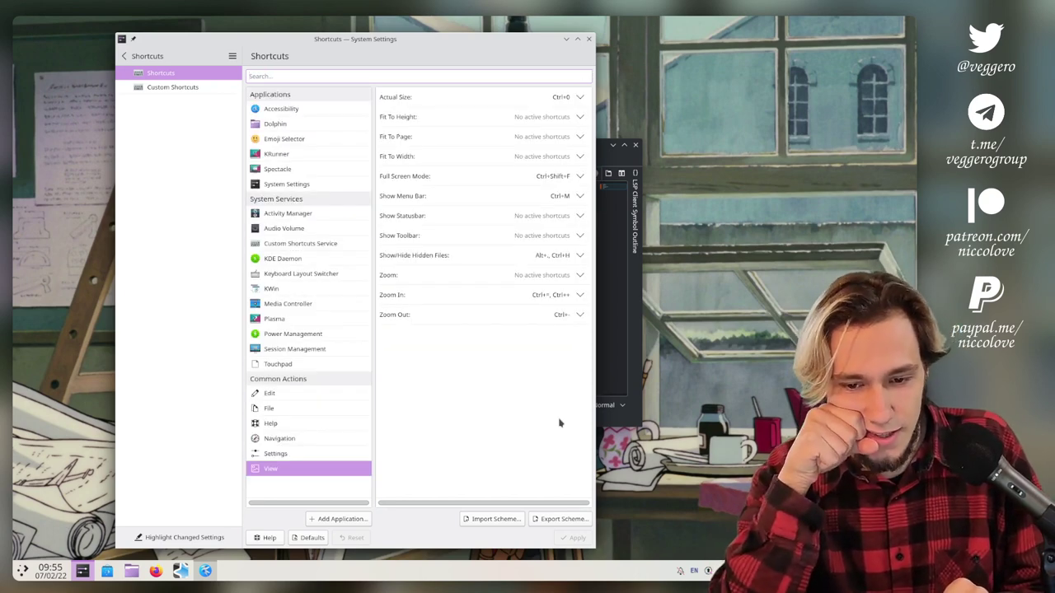
text(wid)
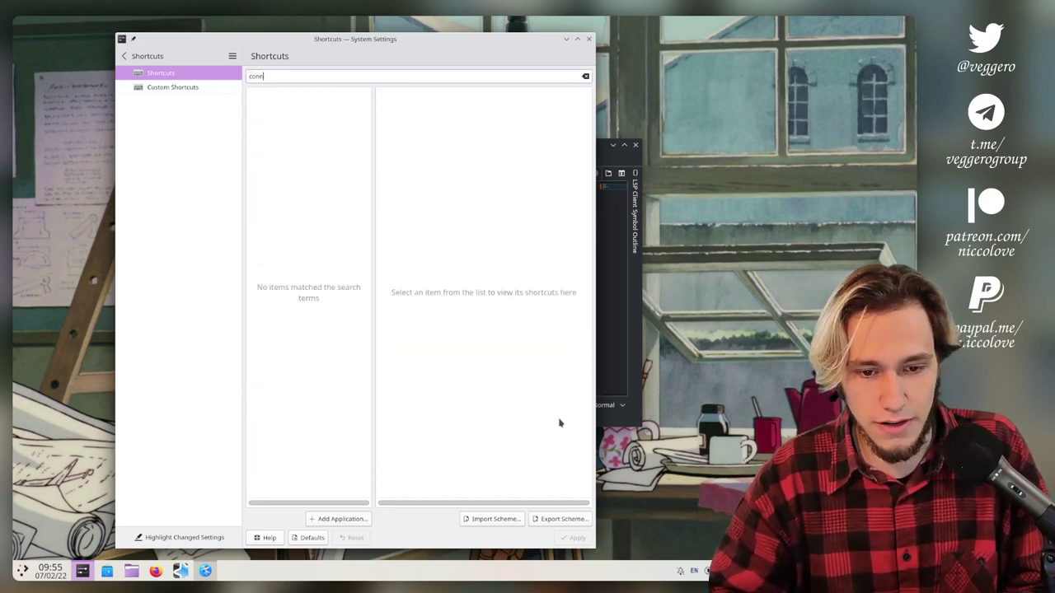
key(ctrl+a)
key(BackSpace)
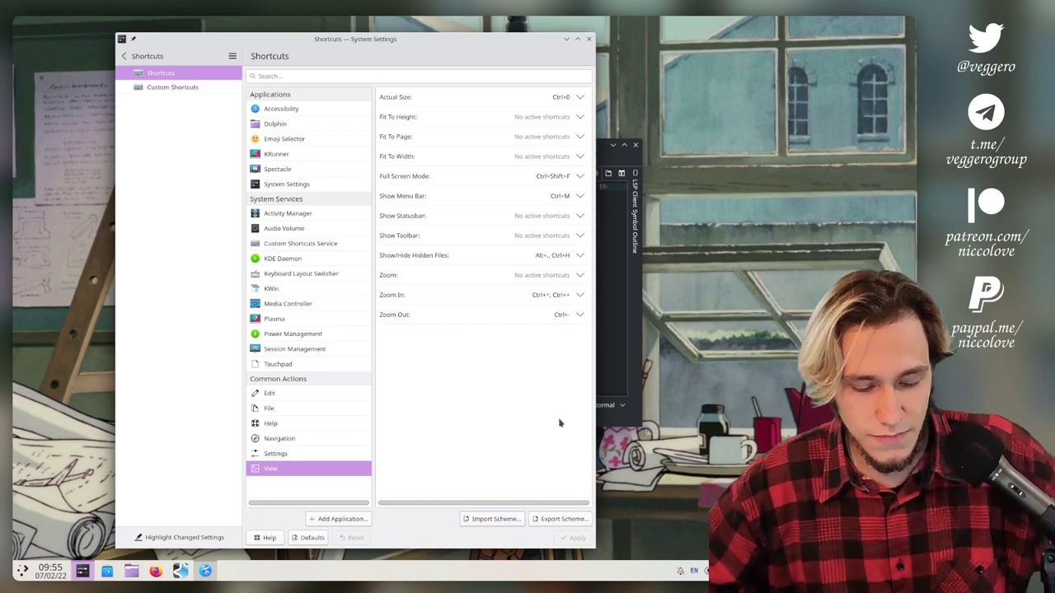
Append '(XXX)' to the 'Connect to wifi' line in Kate to mark it failed.
key(alt+Tab)
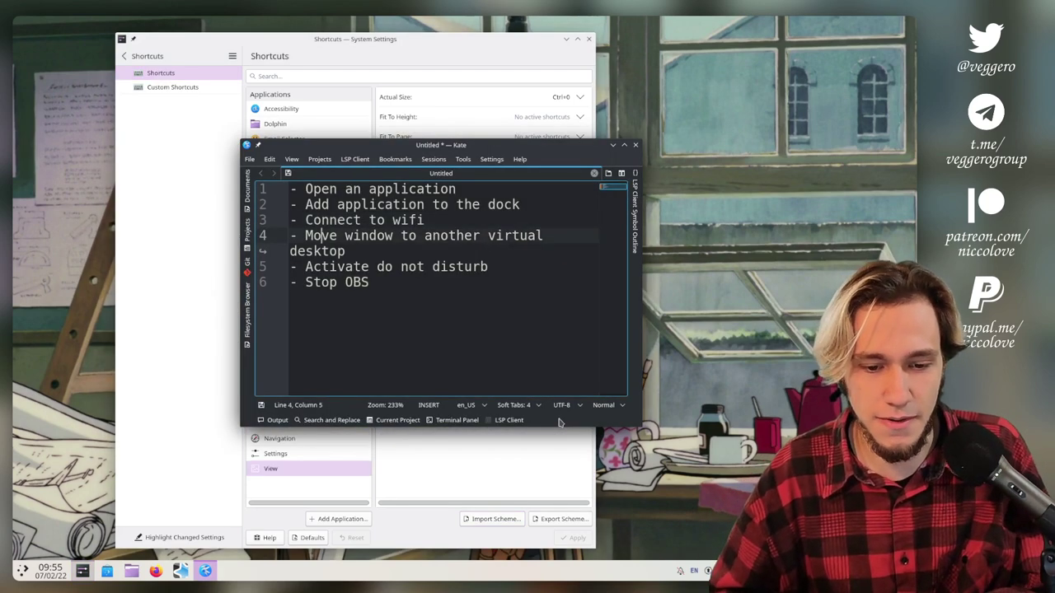
key(End)
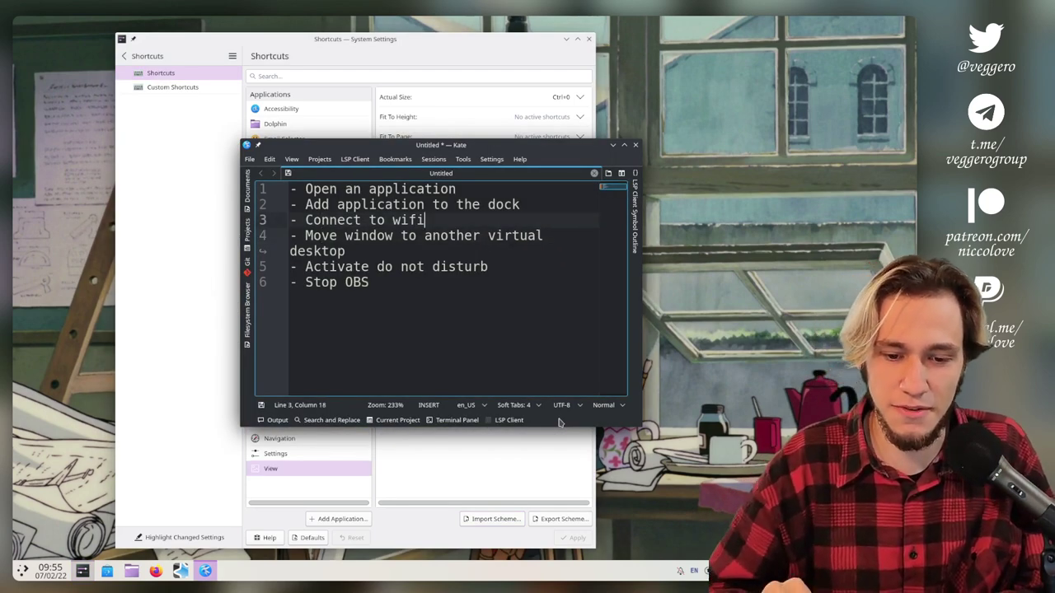
text(()XXX)
Move the Kate window onto the Konsole virtual desktop, then go to the Do Not Disturb line.
key(Down)
key(End)
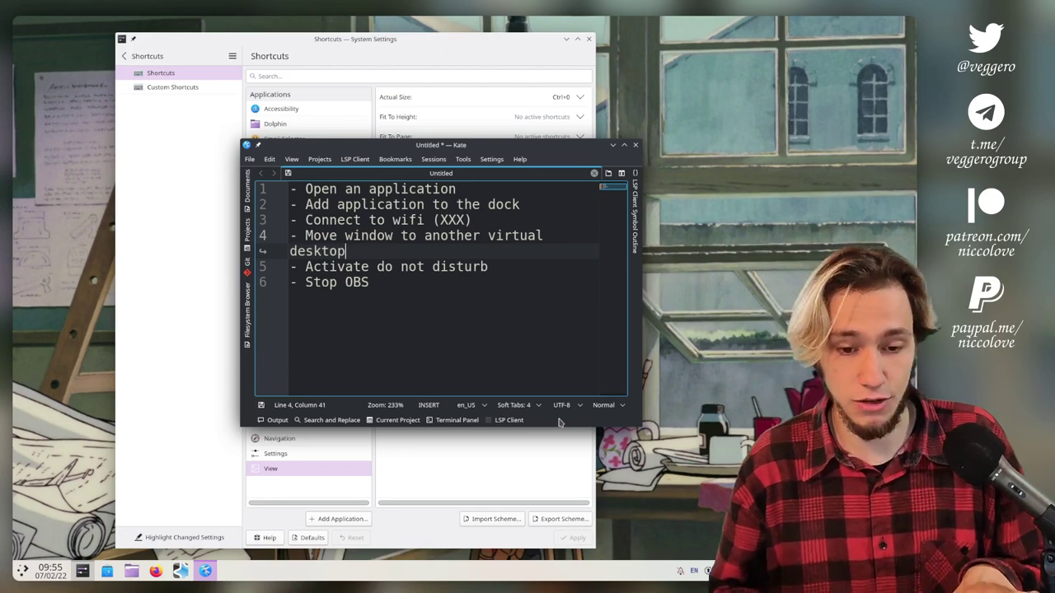
key(ctrl+super+Down)
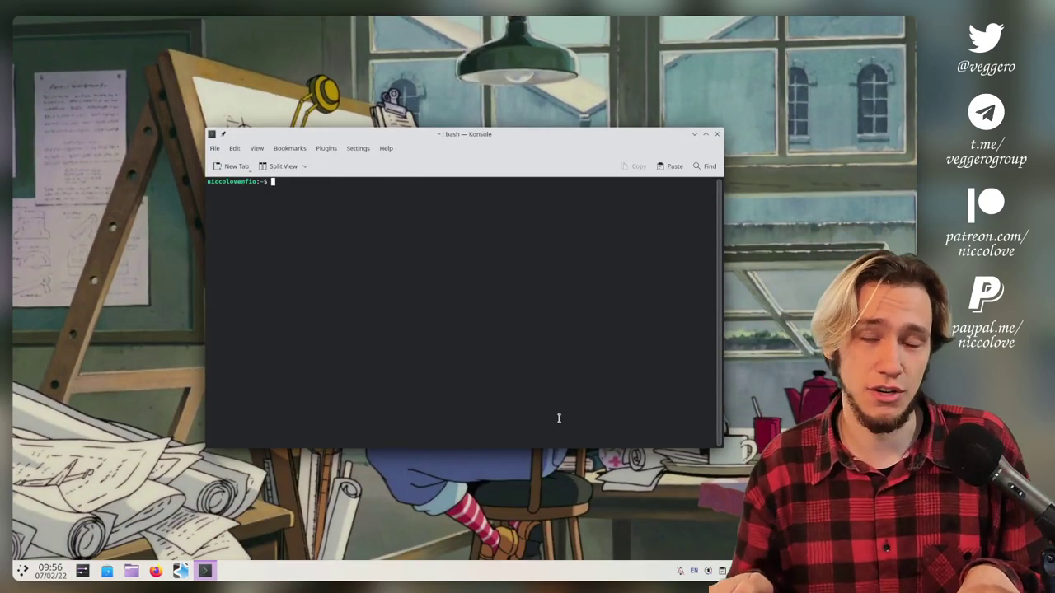
key(ctrl+super+Down)
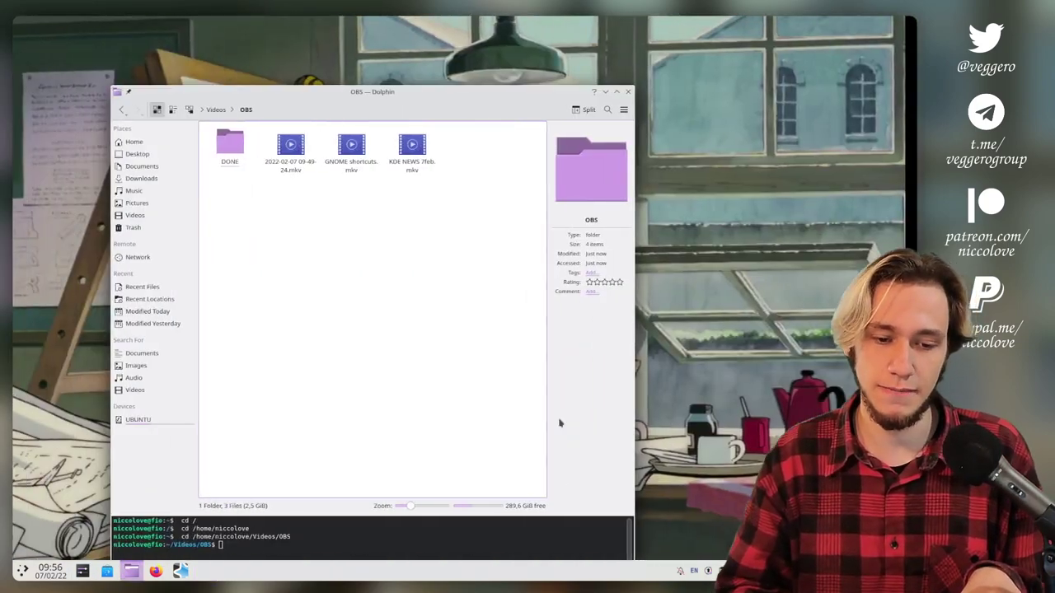
key(ctrl+super+Down)
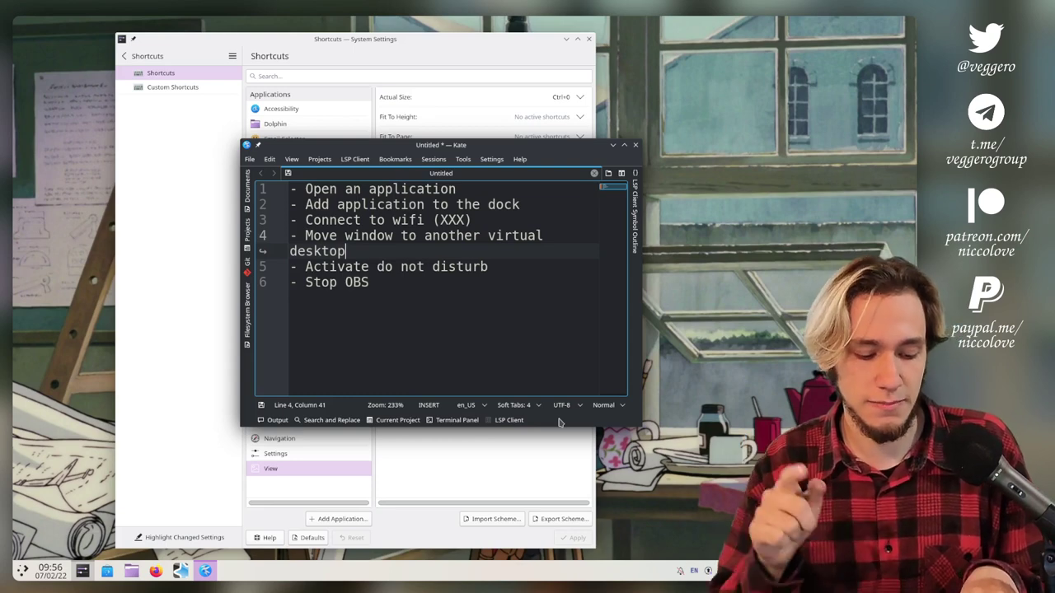
key(ctrl+super+shift+Down)
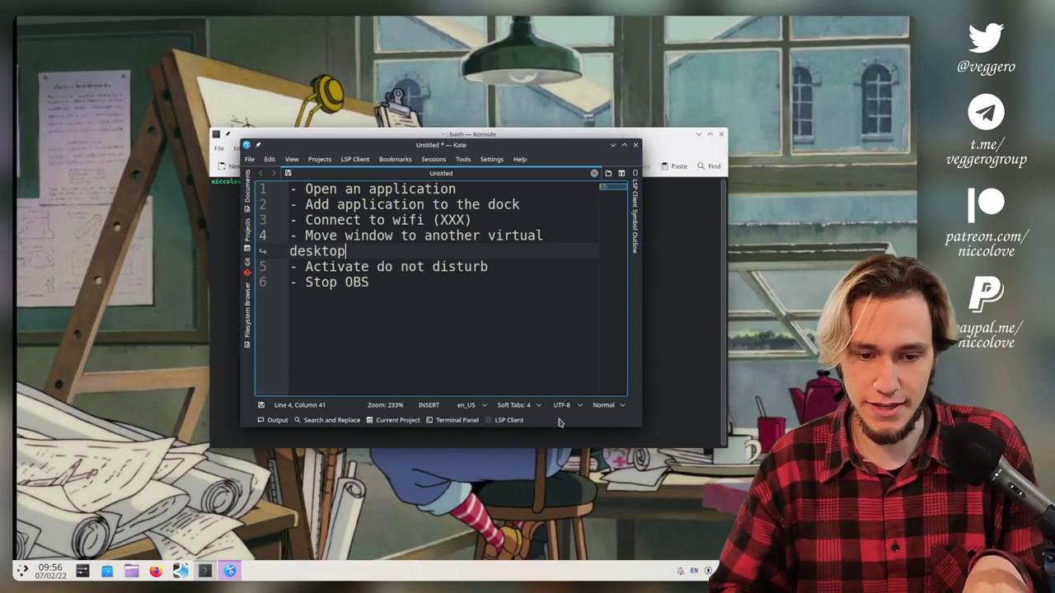
key(Down)
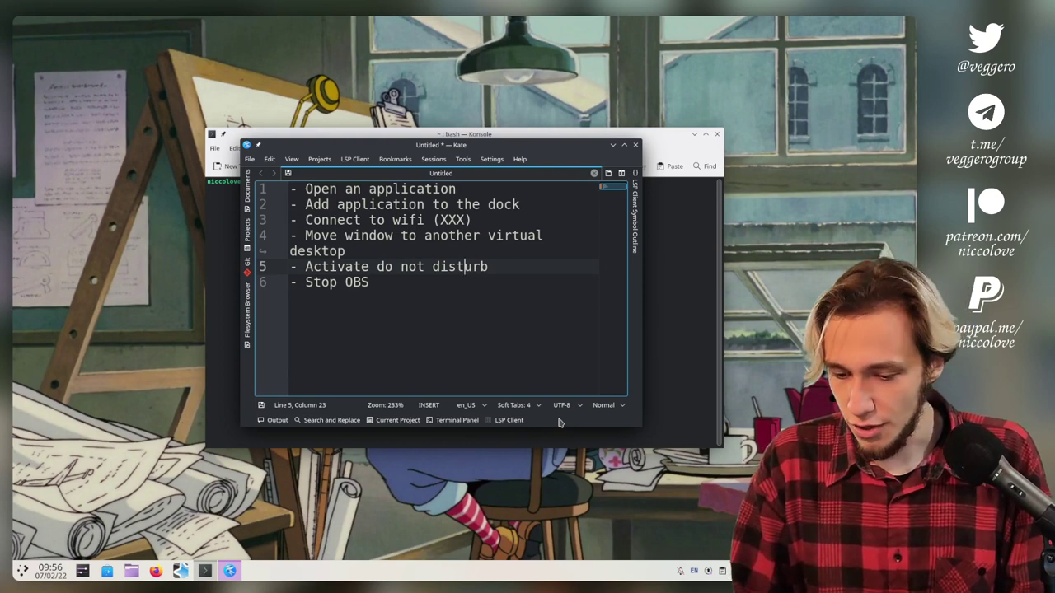
Open the Notifications page of System Settings through a launcher search for 'notifications'.
key(super)
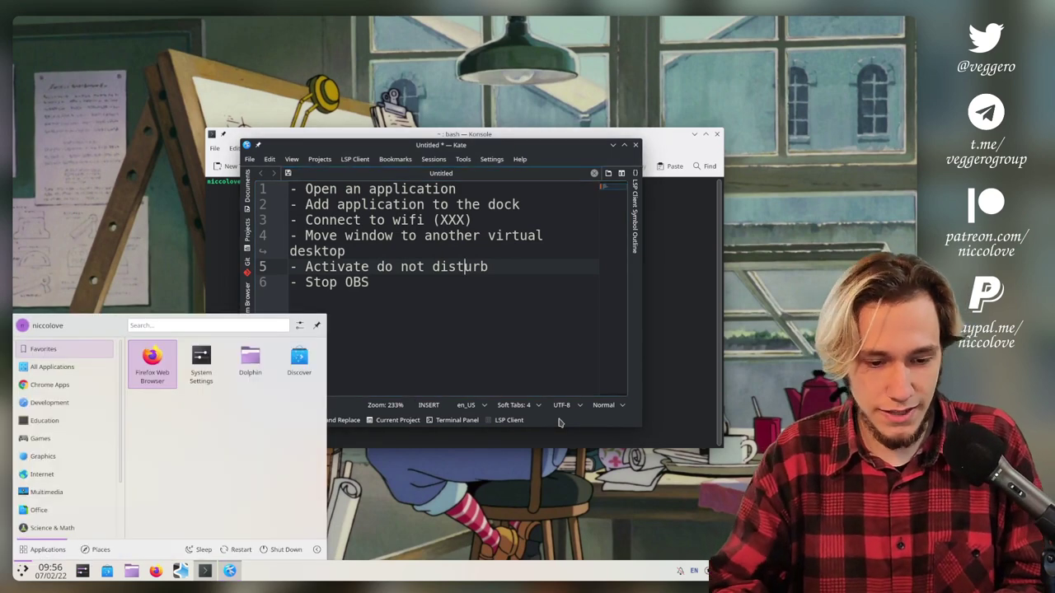
text(notifications)
key(Return)
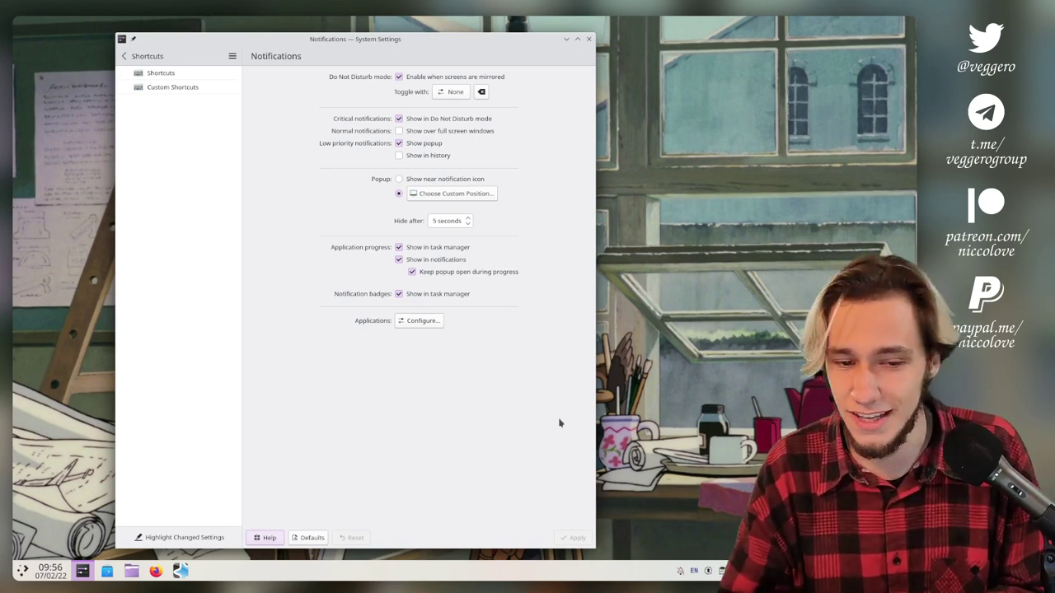
Record Meta+Ctrl+Alt+E as the Do Not Disturb toggle, apply it, and turn Do Not Disturb on.
key(Tab)
key(Tab)
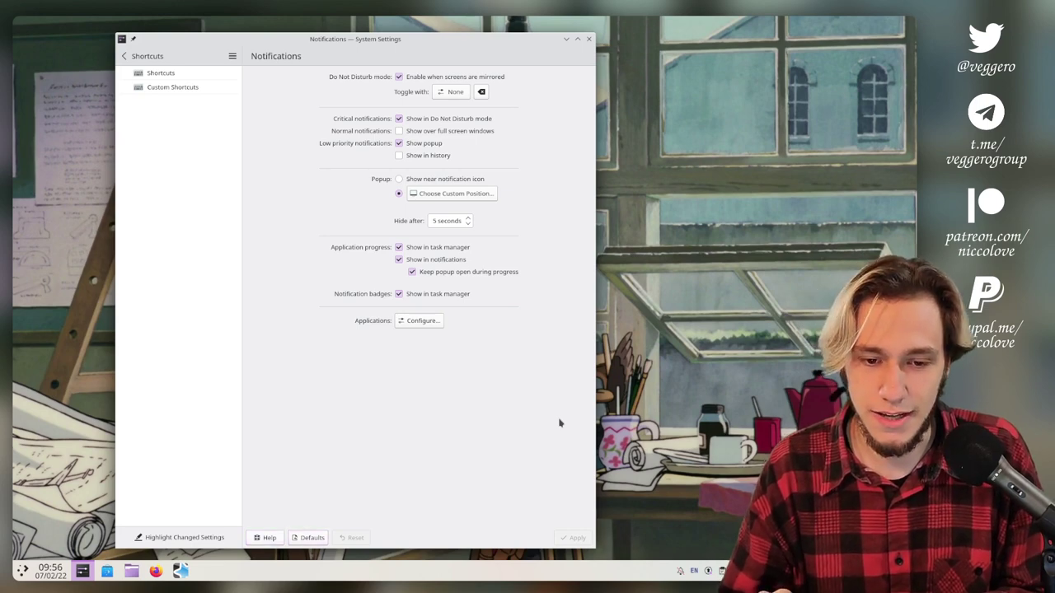
key(Tab)
key(Tab)
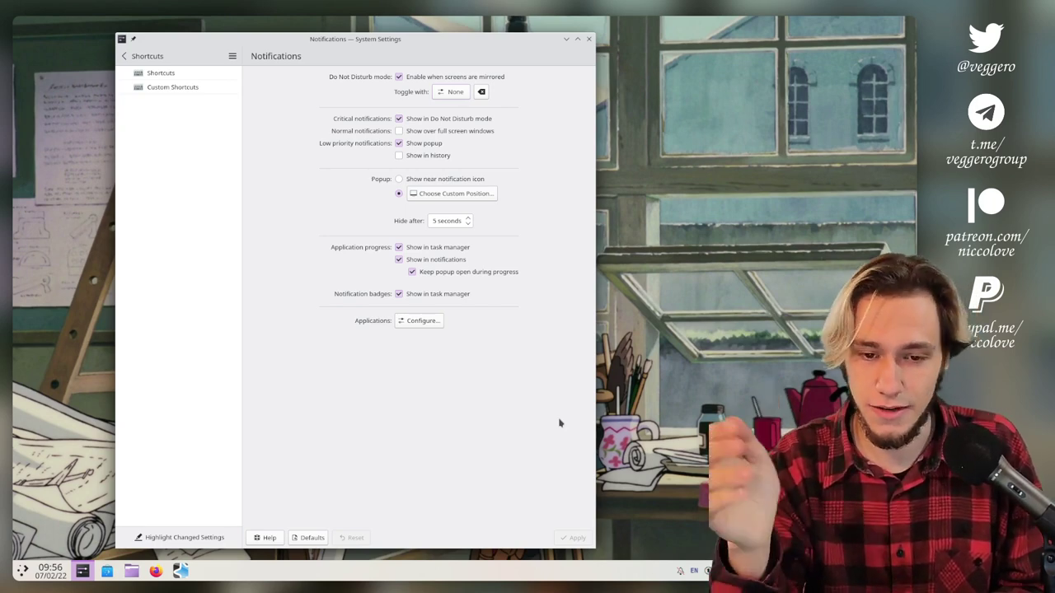
key(space)
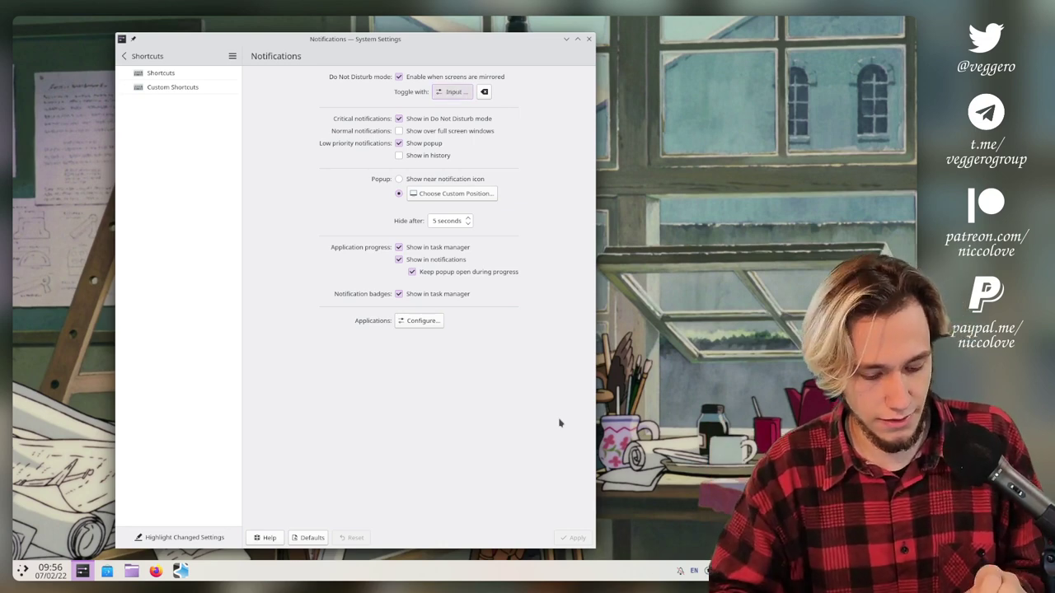
key(ctrl+alt+super+e)
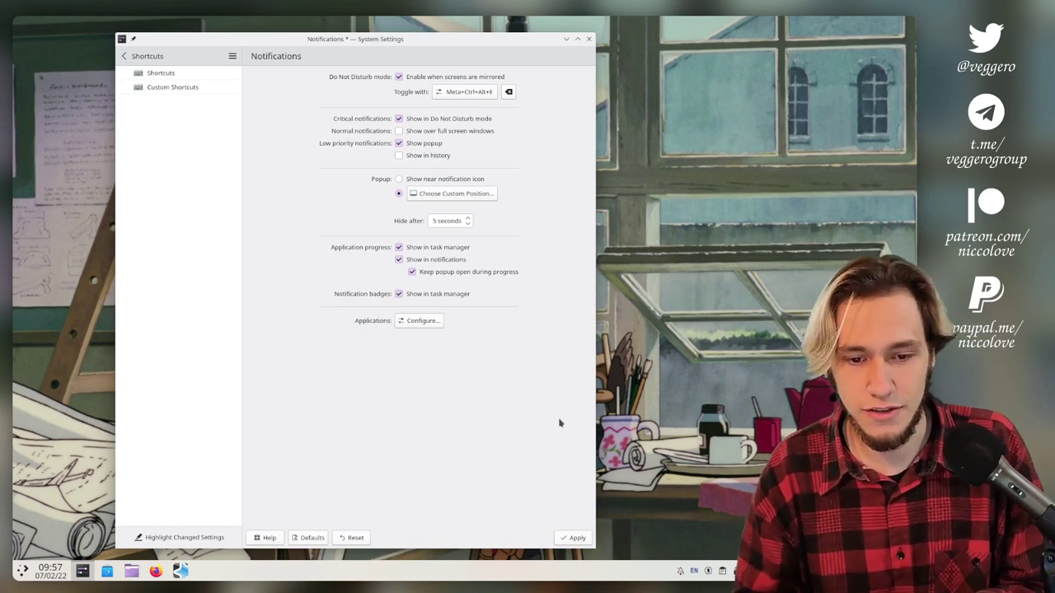
key(Tab)
key(Tab)
key(Tab)
key(Tab)
key(Tab)
key(Tab)
key(Tab)
key(Tab)
key(Tab)
key(Tab)
key(Tab)
key(Tab)
key(Tab)
key(Tab)
key(Tab)
key(Tab)
key(Tab)
key(Tab)
key(Tab)
key(Return)
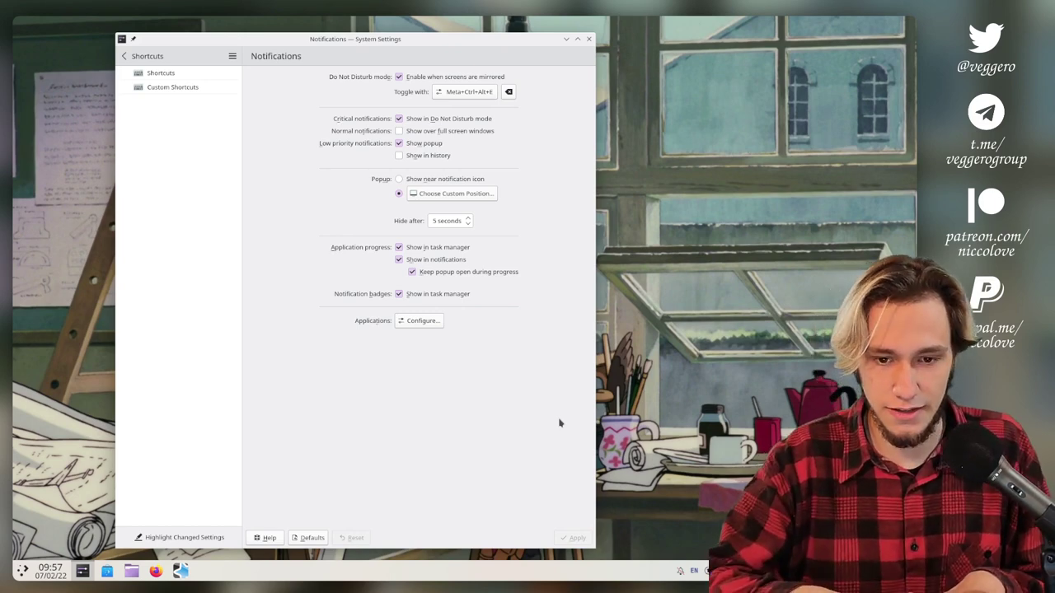
key(super+ctrl+alt+e)
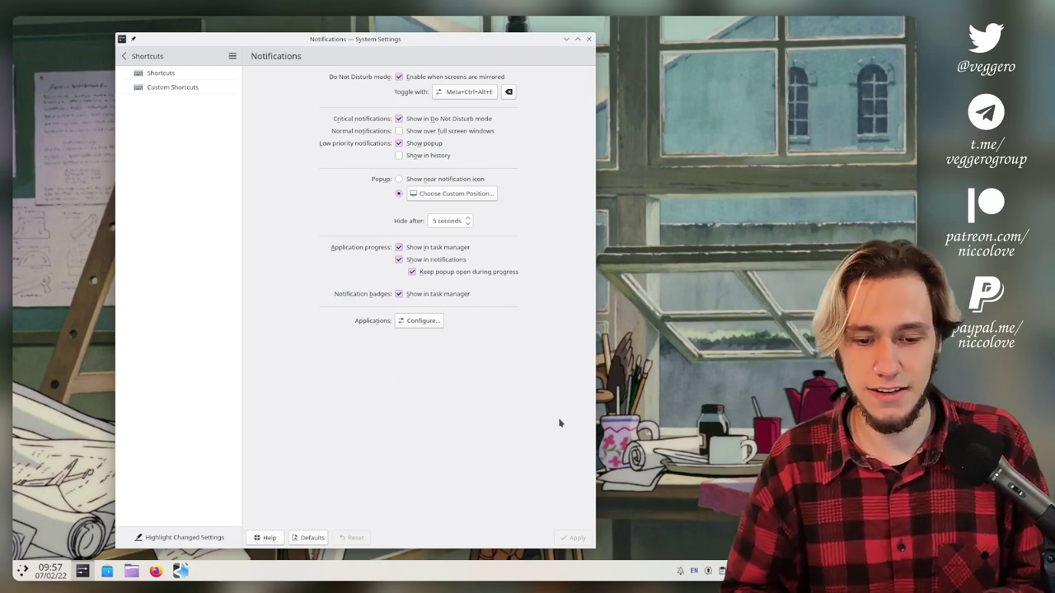
key(alt+Tab)
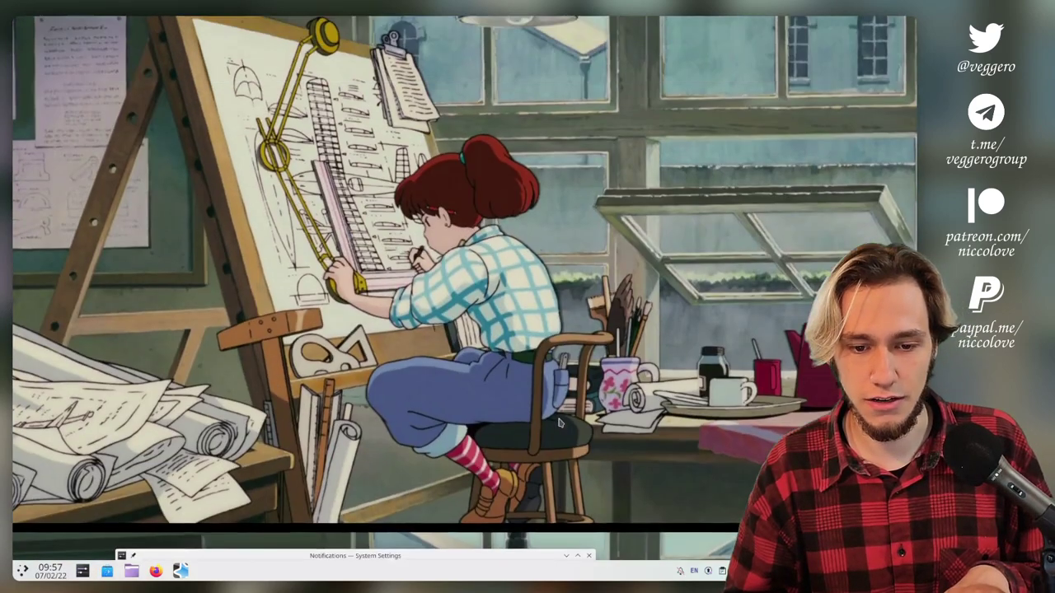
Prefix the Stop OBS line in Kate with '(Switch to thanks) and ' and switch to the OBS desktop with Ctrl+F1.
key(alt+Tab)
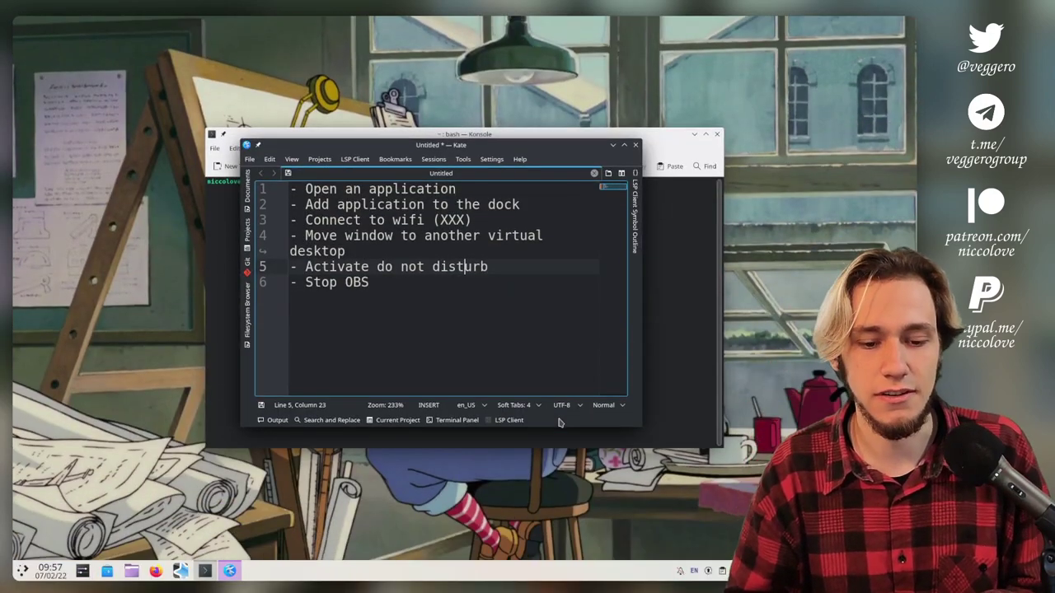
key(Down)
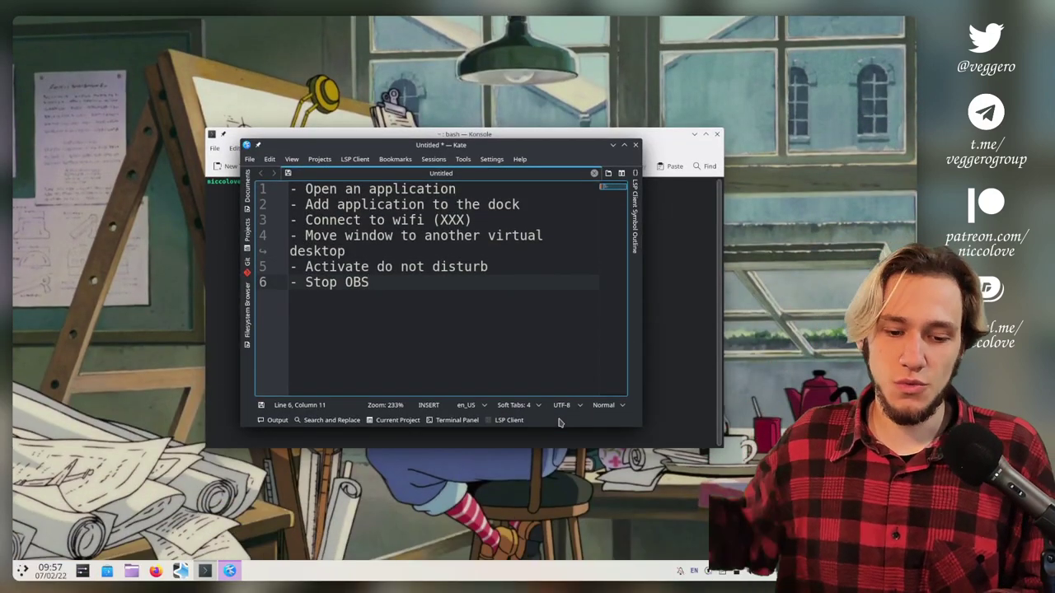
key(ctrl+Left)
key(ctrl+Left)
text((Switch to thanks) and)
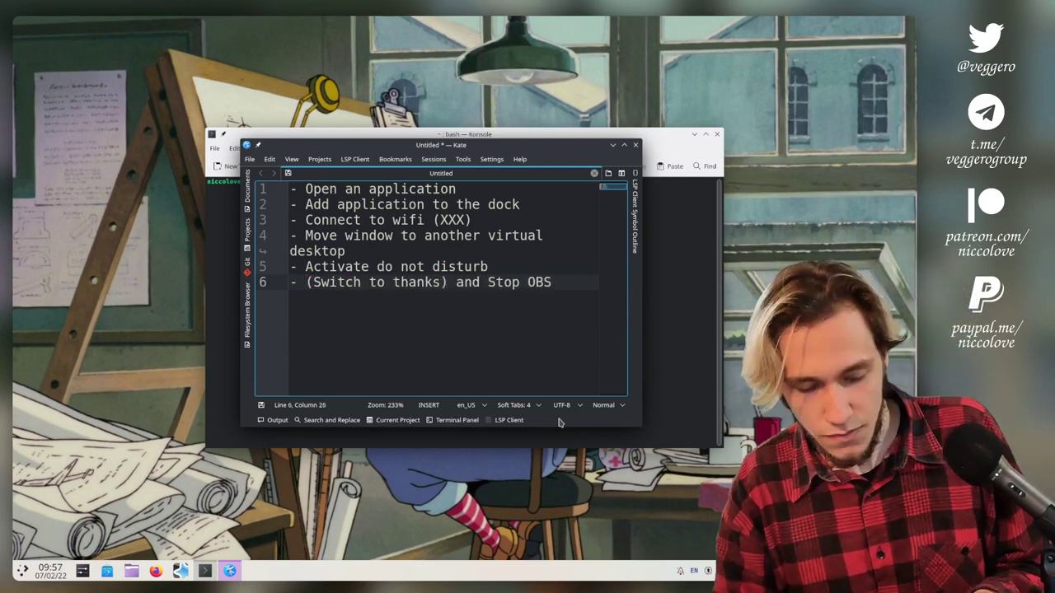
key(ctrl+F1)
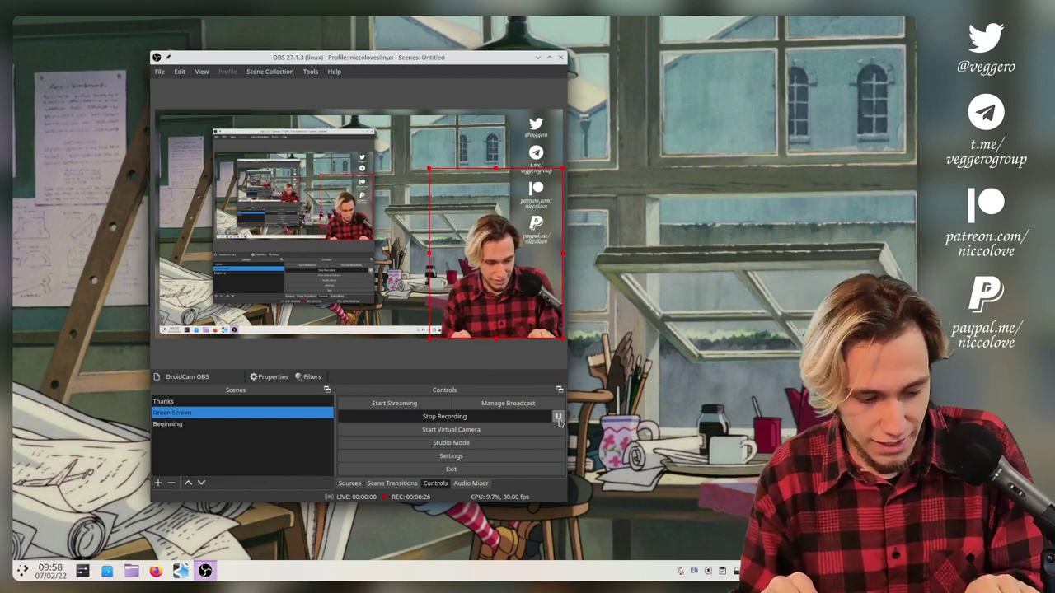
click(558, 419)
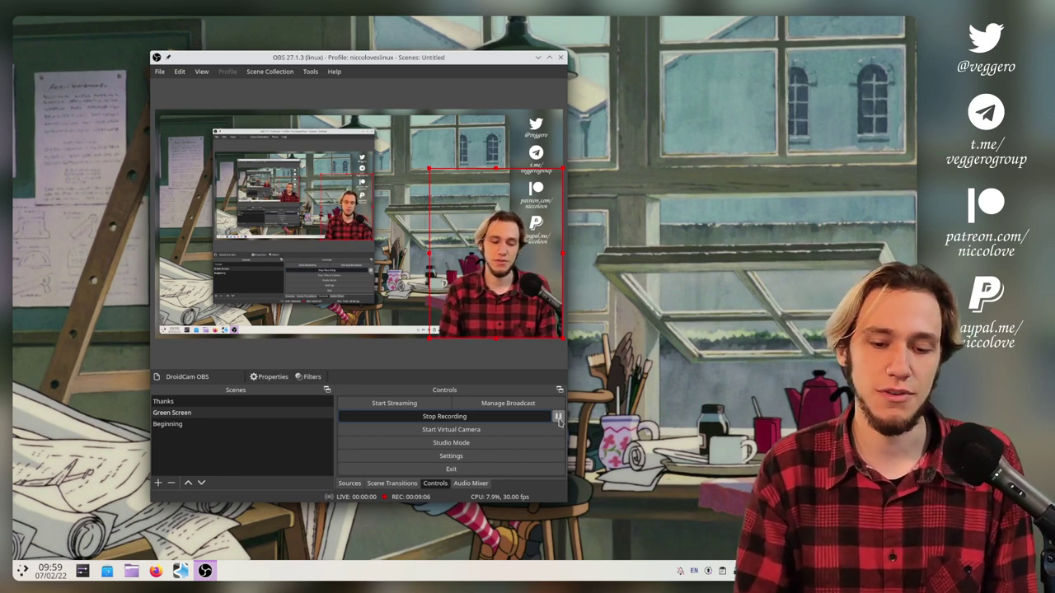
key(super)
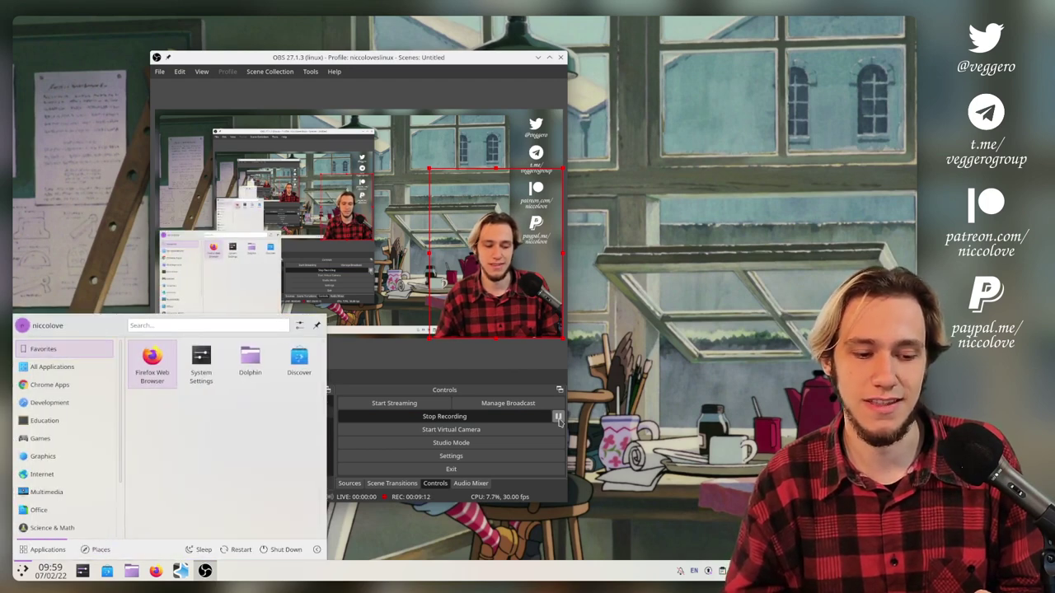
key(Down)
key(Down)
key(Down)
key(Down)
key(Down)
key(Escape)
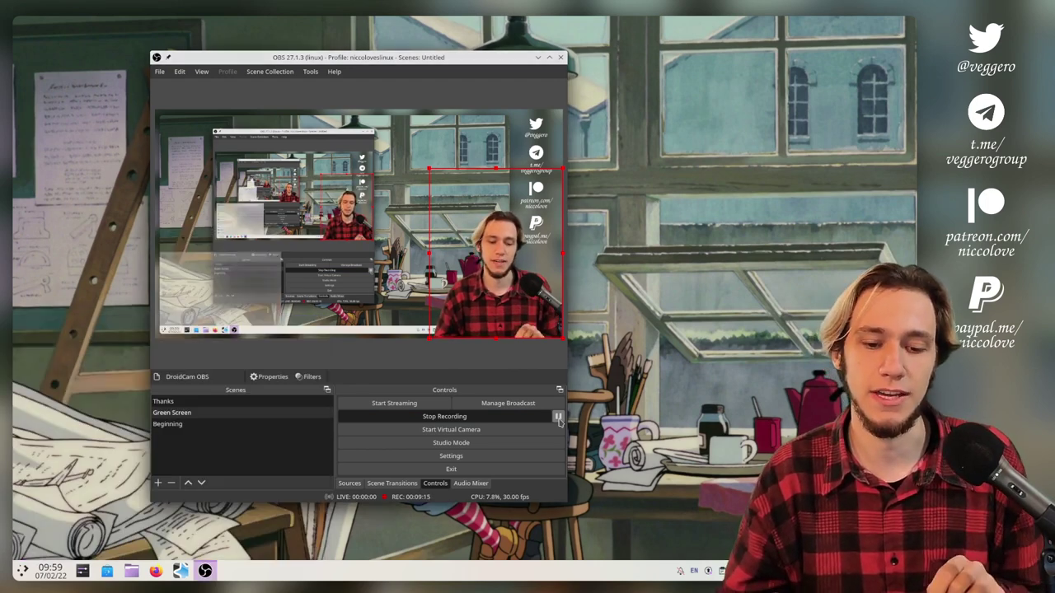